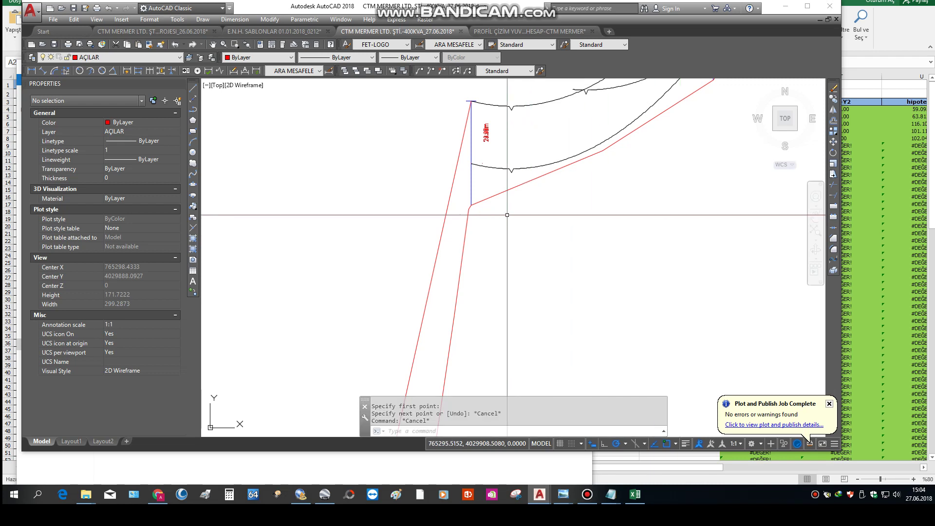
# - Copy the left red ground line 30 units straight down
pyautogui.click(447, 202)
pyautogui.click(824, 83)
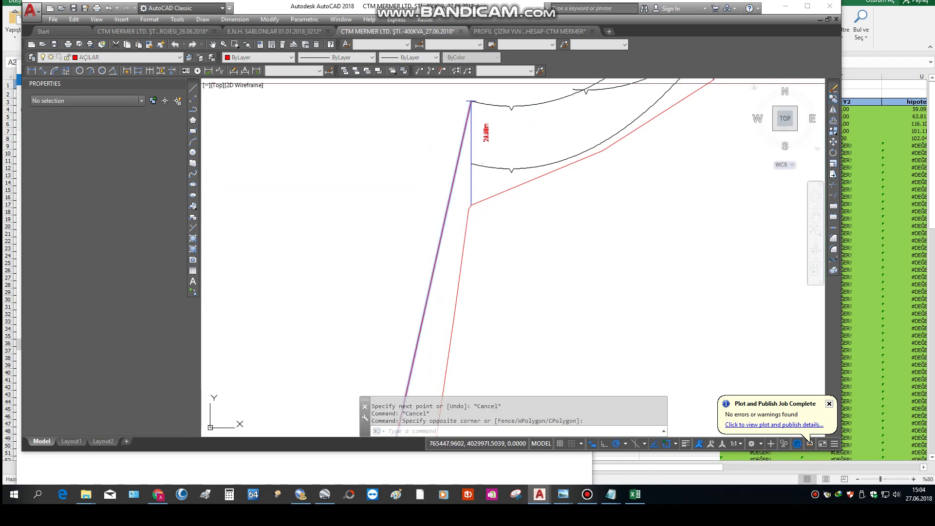
pyautogui.click(834, 98)
pyautogui.click(671, 171)
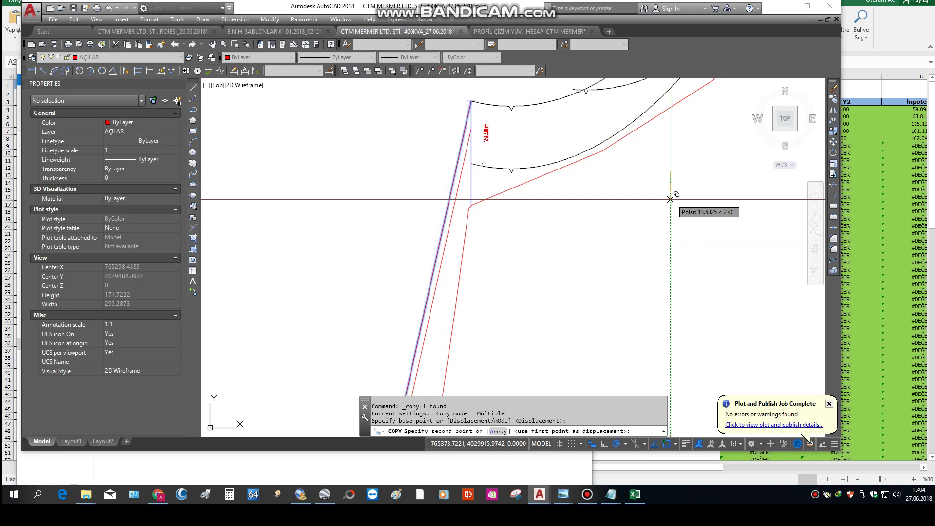
pyautogui.write('30')
pyautogui.press('Return')
pyautogui.press('Escape')
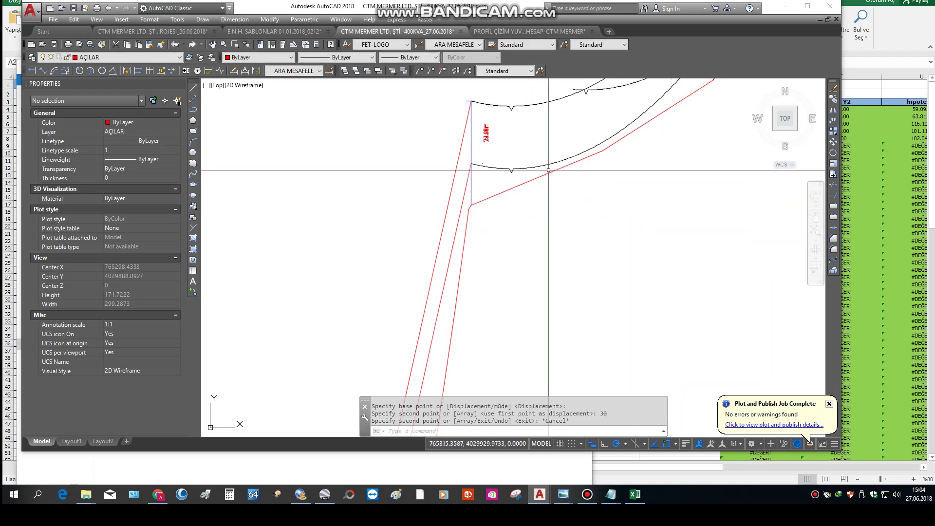
# - Pan down to the lower lines and select the two template curves
pyautogui.scroll(2, 536, 156)
pyautogui.scroll(2, 500, 131)
pyautogui.scroll(-2, 397, 177)
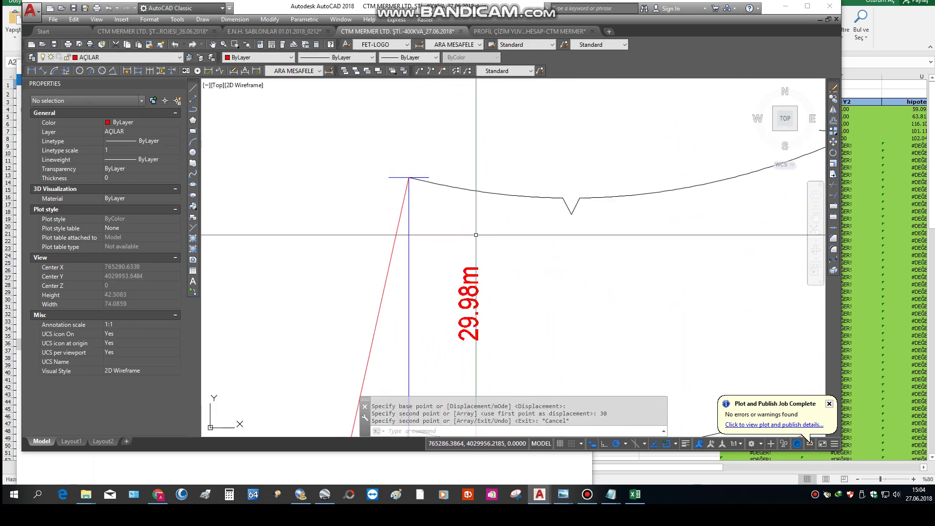
pyautogui.scroll(2, 365, 142)
pyautogui.scroll(-2, 418, 170)
pyautogui.scroll(-10, 418, 171)
pyautogui.moveTo(422, 344)
pyautogui.mouseDown(button='middle')
pyautogui.moveTo(483, 169)
pyautogui.moveTo(486, 209)
pyautogui.moveTo(476, 225)
pyautogui.mouseUp(button='middle')
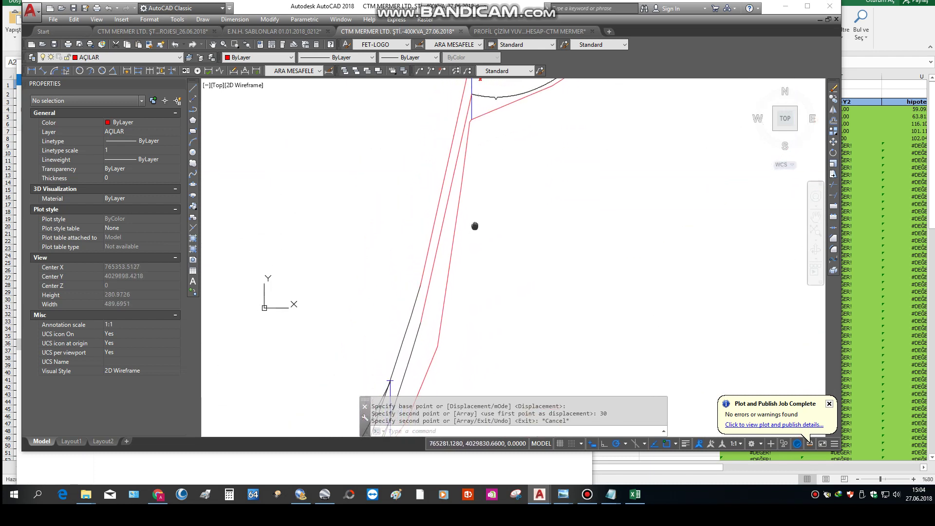
pyautogui.scroll(3, 488, 183)
pyautogui.scroll(3, 435, 289)
pyautogui.scroll(3, 435, 290)
pyautogui.scroll(3, 408, 282)
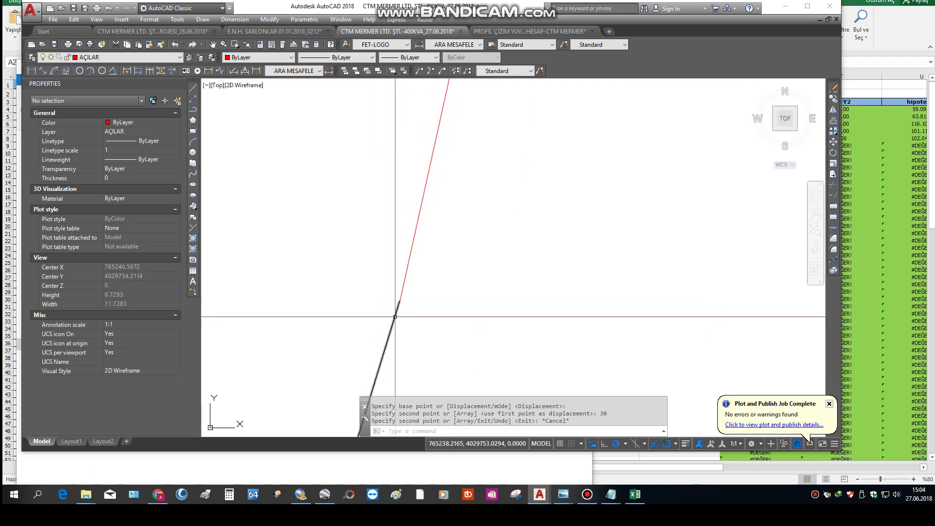
pyautogui.scroll(3, 404, 312)
pyautogui.scroll(1, 409, 298)
pyautogui.scroll(-10, 409, 299)
pyautogui.scroll(-9, 463, 273)
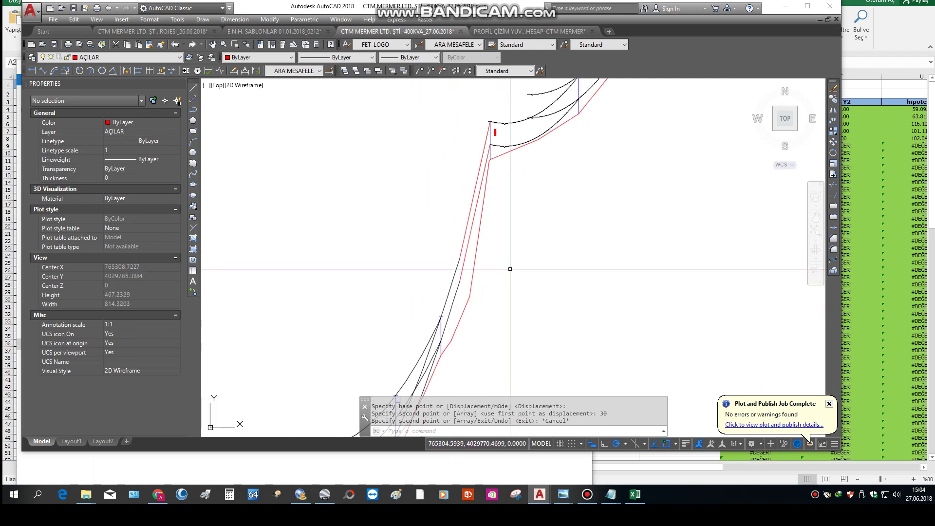
pyautogui.scroll(3, 476, 266)
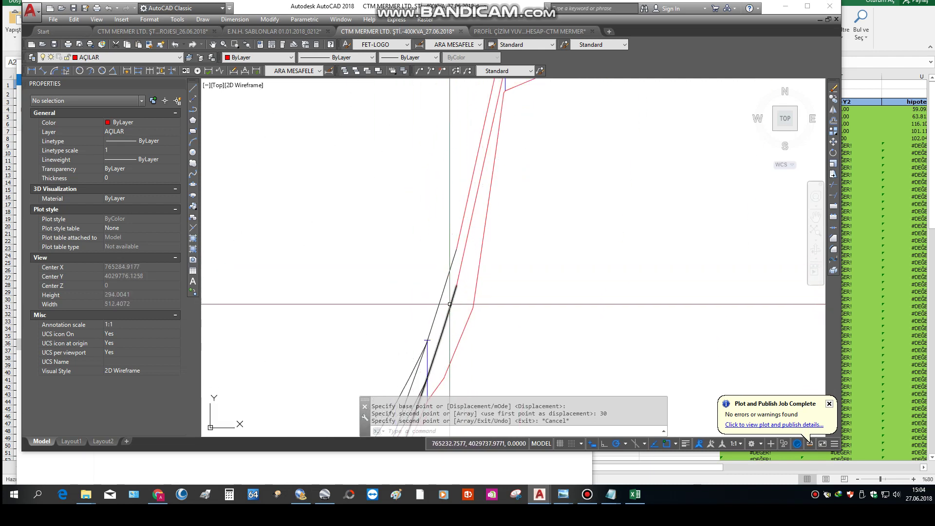
pyautogui.click(437, 308)
pyautogui.click(430, 302)
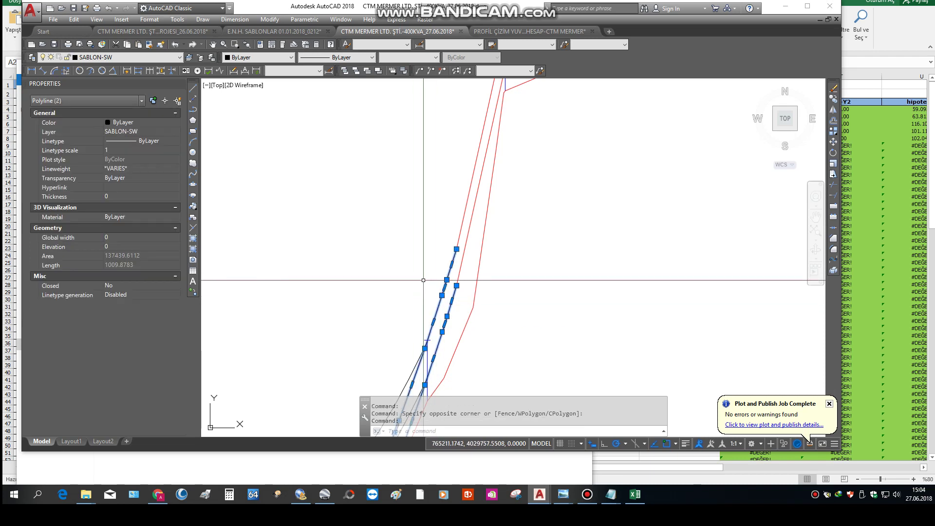
# - Move the two template curves into their new position with M
pyautogui.write('m')
pyautogui.press('Return')
pyautogui.click(446, 300)
pyautogui.scroll(3, 419, 340)
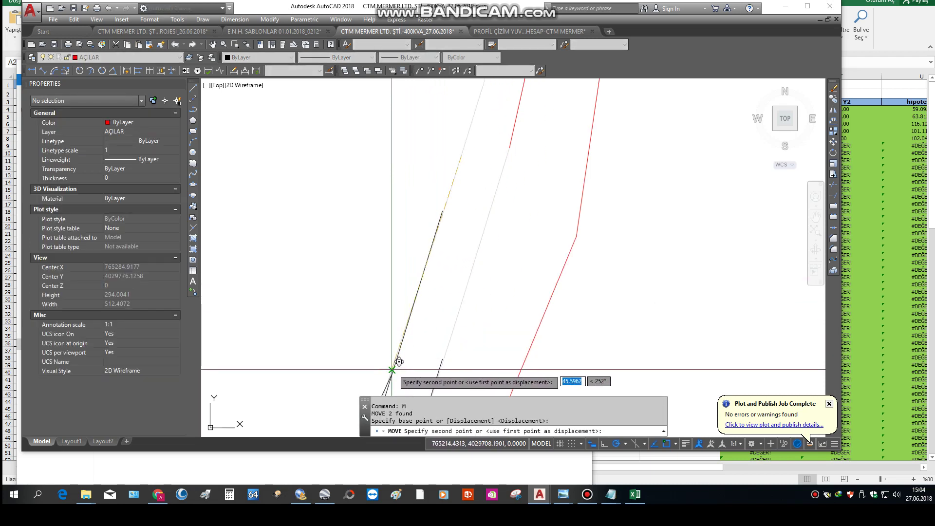
pyautogui.scroll(5, 395, 366)
pyautogui.click(393, 329)
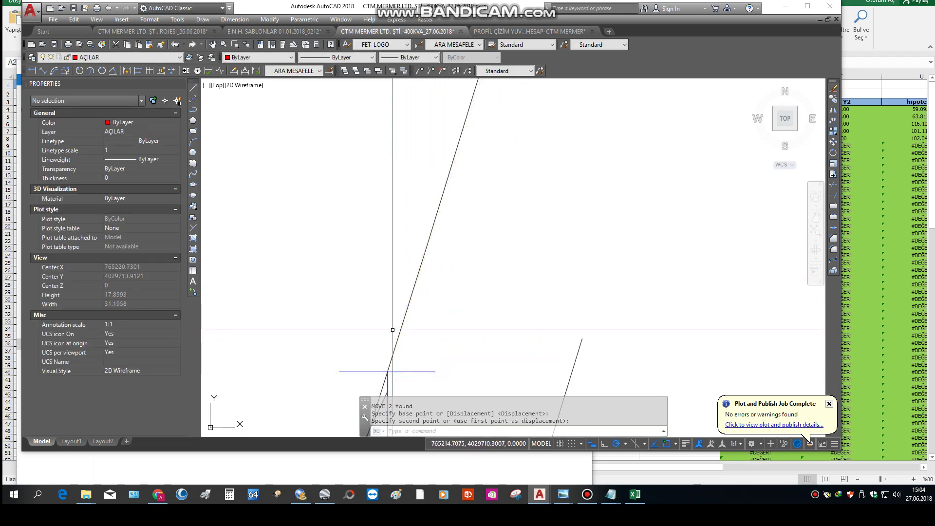
pyautogui.scroll(-10, 393, 329)
pyautogui.write('E')
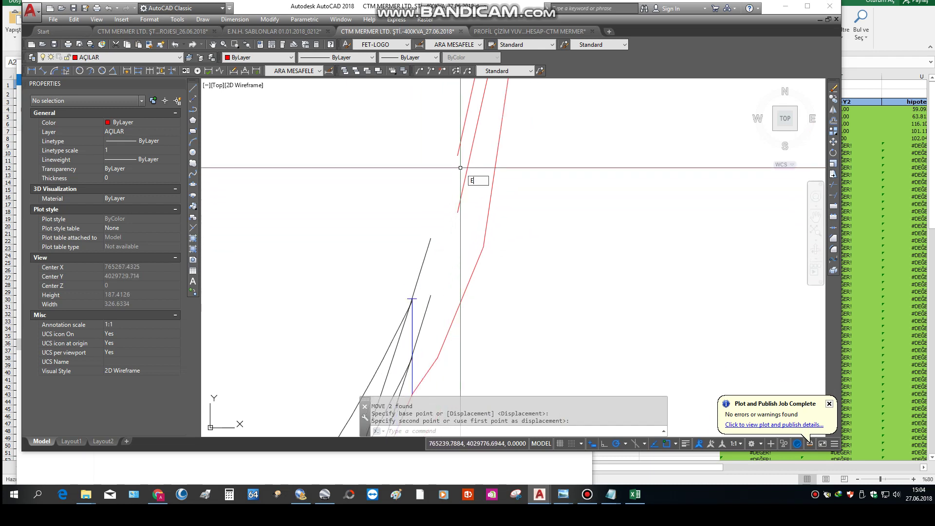
# - Extend the lines to the two template curves used as boundaries
pyautogui.write('x')
pyautogui.press('Return')
pyautogui.click(446, 233)
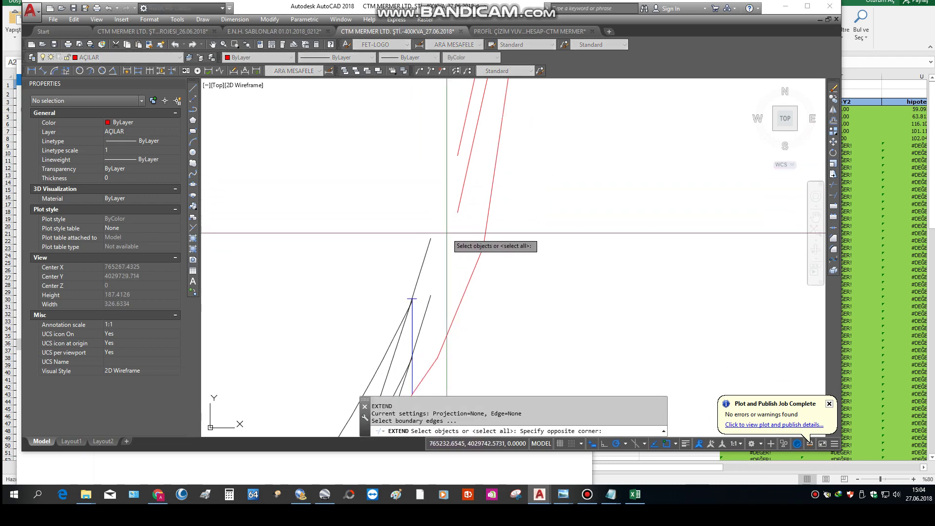
pyautogui.click(434, 313)
pyautogui.press('Return')
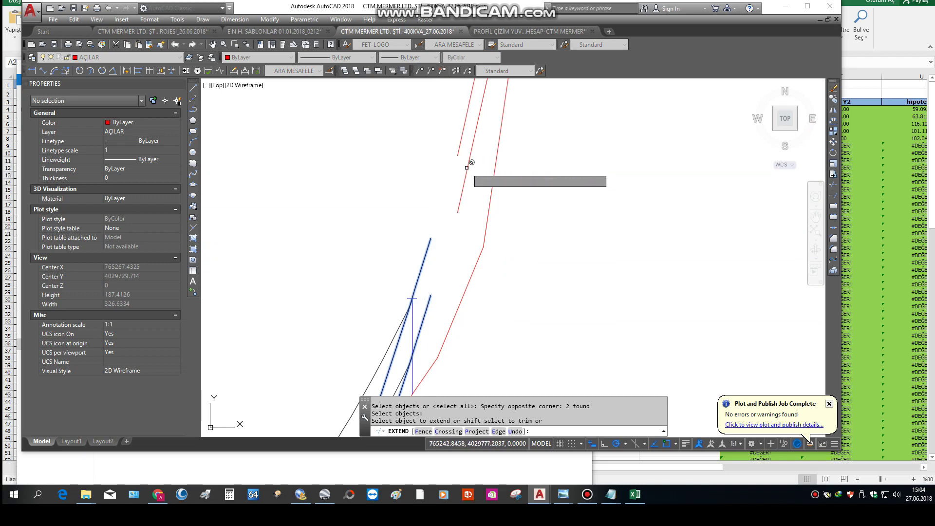
pyautogui.press('Escape')
# - Grip-stretch the two lines' shared endpoint to meet the template curves
pyautogui.click(470, 157)
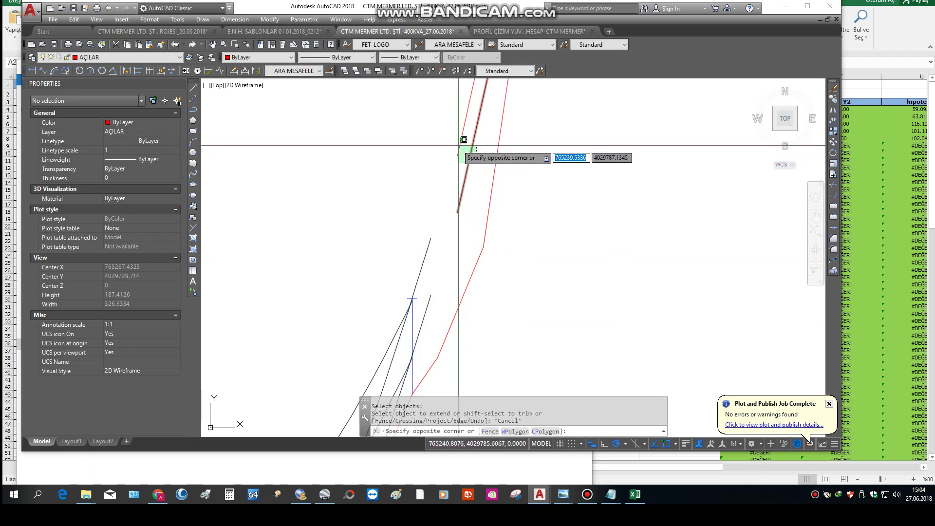
pyautogui.click(458, 155)
pyautogui.click(430, 238)
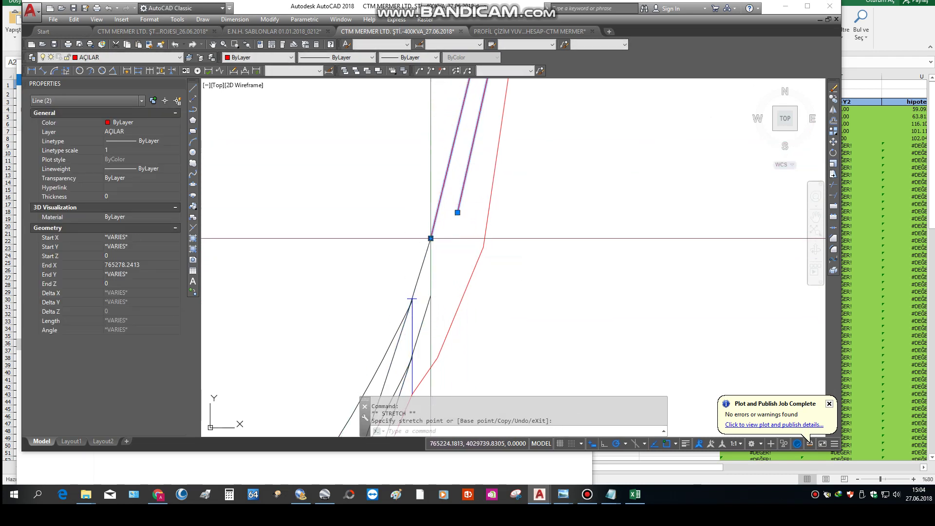
pyautogui.scroll(-3, 449, 246)
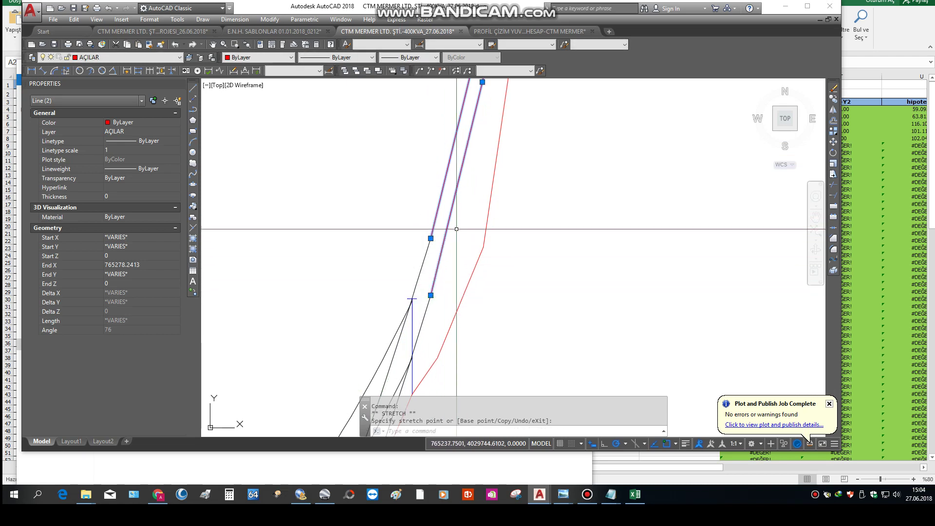
pyautogui.scroll(-2, 449, 246)
pyautogui.press('Escape')
pyautogui.scroll(3, 455, 198)
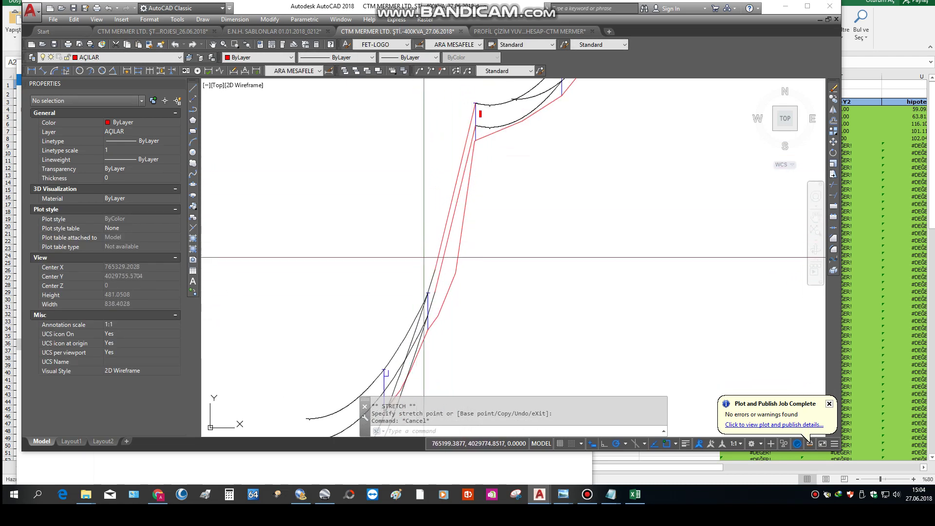
# - Draw a 30-unit check line from the red line, then erase it
pyautogui.write('L')
pyautogui.press('Return')
pyautogui.scroll(6, 439, 251)
pyautogui.click(433, 223)
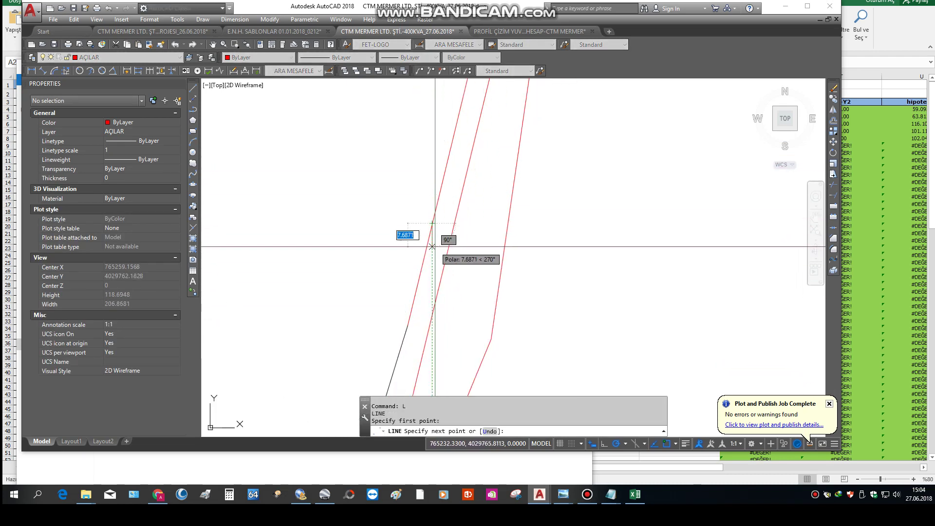
pyautogui.write('30')
pyautogui.press('Return')
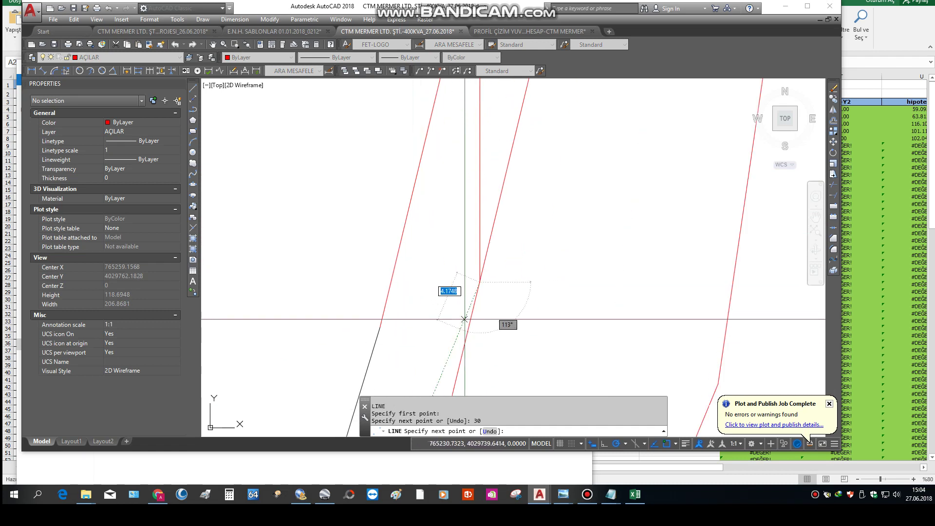
pyautogui.scroll(-2, 447, 290)
pyautogui.press('Escape')
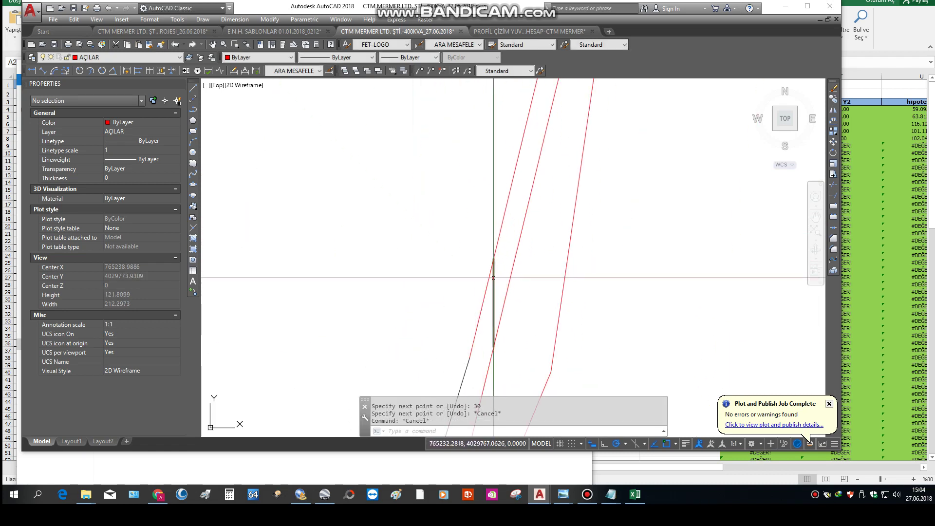
pyautogui.click(493, 280)
pyautogui.press('Delete')
# - Pan across the profile and bring the Notepad notes to the front
pyautogui.scroll(-5, 486, 279)
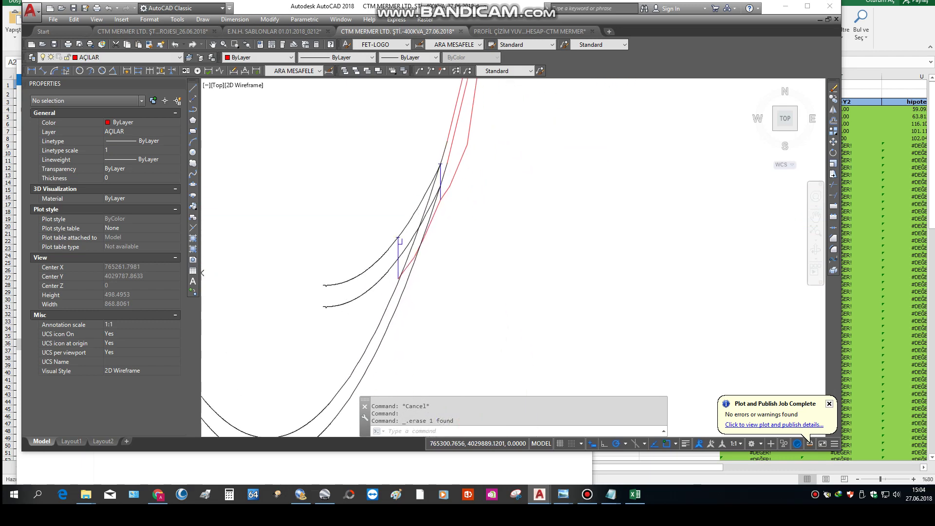
pyautogui.scroll(-3, 486, 146)
pyautogui.moveTo(460, 145); pyautogui.dragTo(497, 200, button='middle')
pyautogui.scroll(1, 481, 230)
pyautogui.scroll(1, 460, 278)
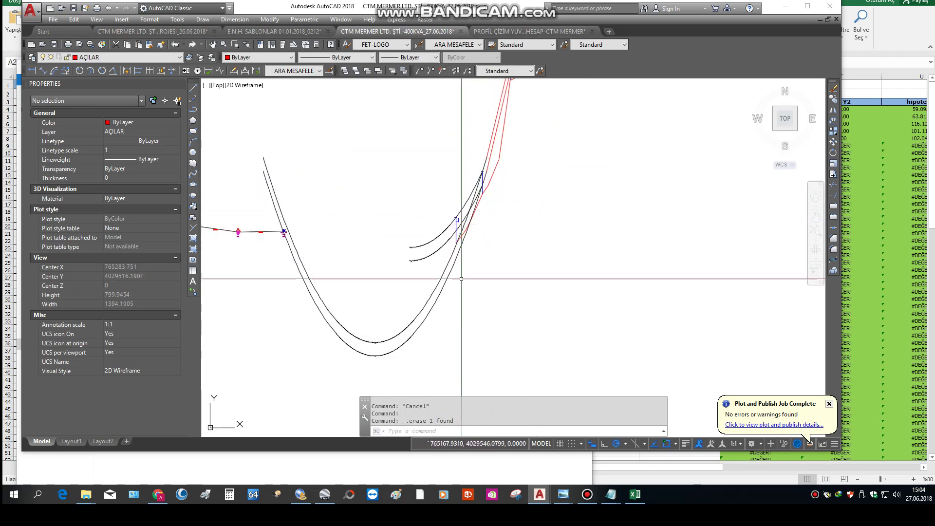
pyautogui.click(586, 451)
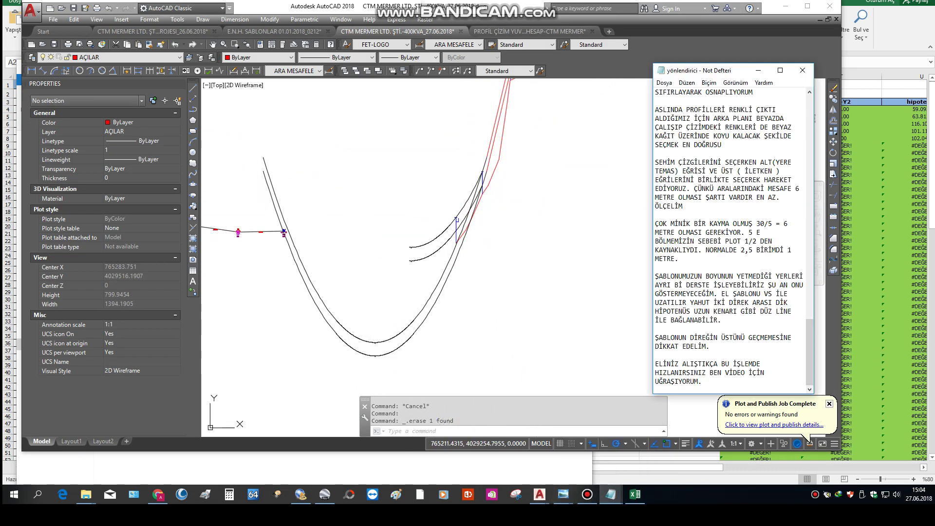
# - Add the line 'YAPTIĞIM %100 DOĞRU SONUÇ VERMESE DE YAKIN BİR İŞLEMDİR.' to the notes, then return to the drawing
pyautogui.press('Return')
pyautogui.press('Return')
pyautogui.write('YAPTIĞIM %100 DOĞRU SONUÇ VERMESE DE Y')
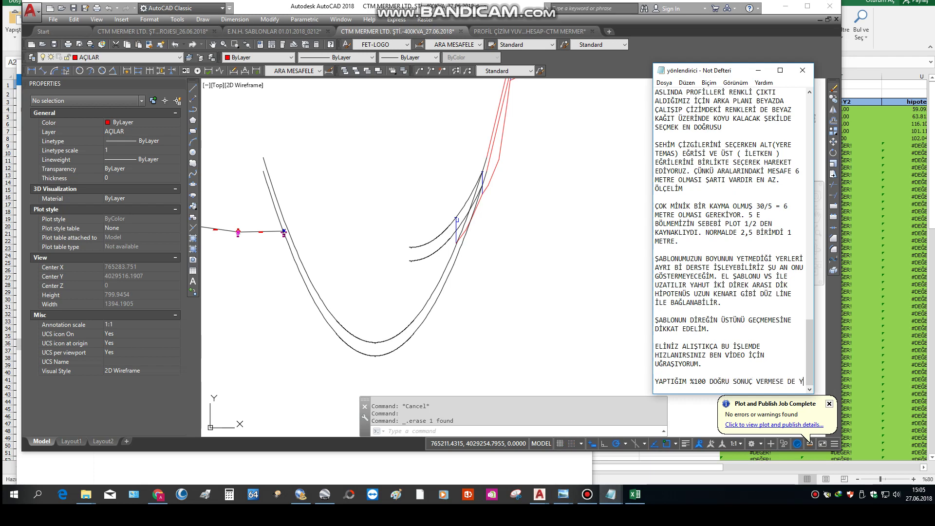
pyautogui.write('AKIN BİR İŞLEMDİR.')
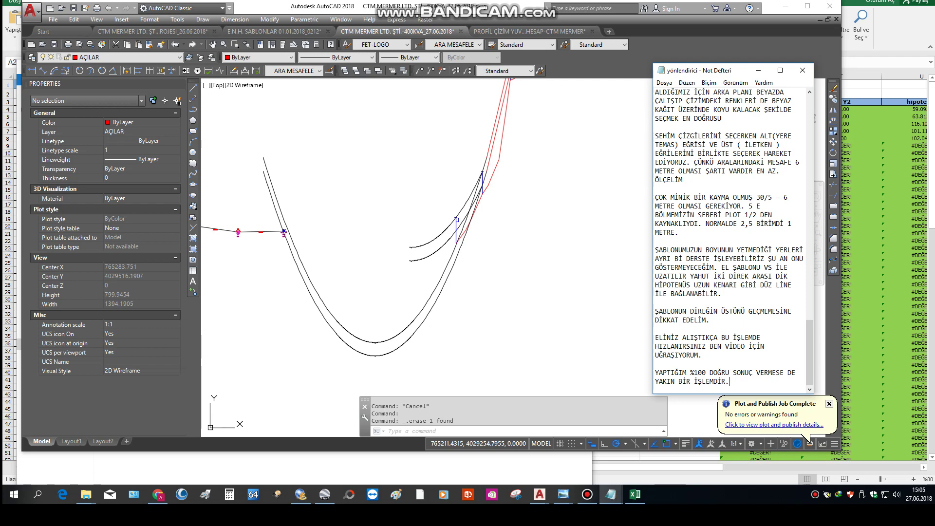
pyautogui.click(463, 125)
# - Erase the red 29.98m label beside the blue pole line
pyautogui.scroll(2, 463, 125)
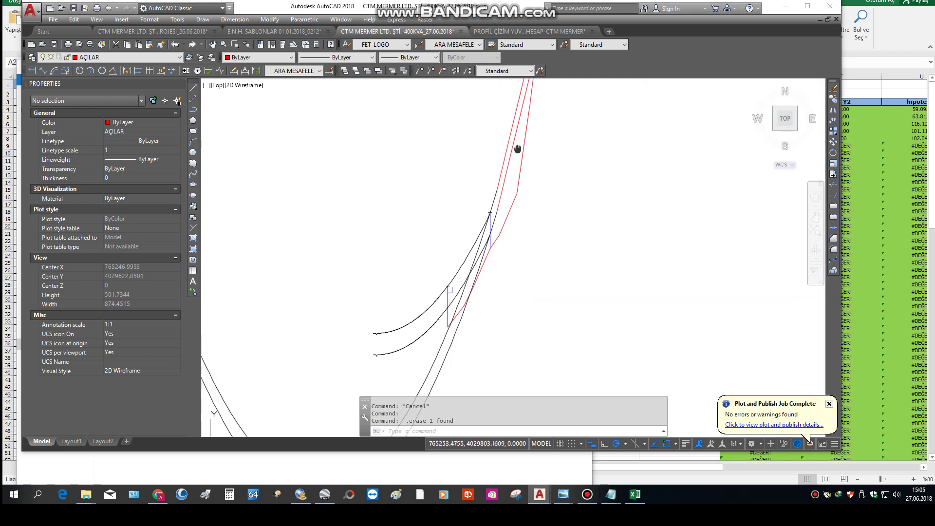
pyautogui.moveTo(518, 150); pyautogui.dragTo(476, 265, button='middle')
pyautogui.scroll(-2, 451, 202)
pyautogui.scroll(2, 456, 198)
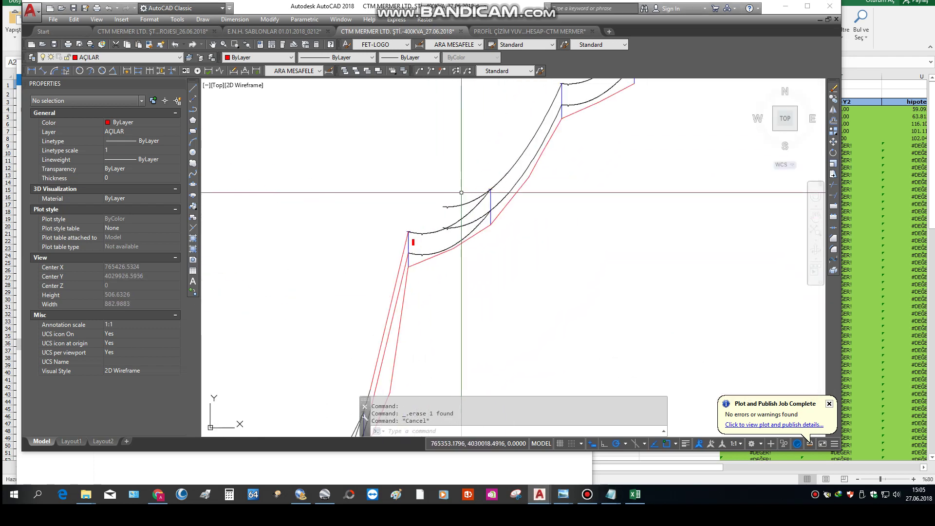
pyautogui.scroll(2, 461, 193)
pyautogui.scroll(3, 427, 268)
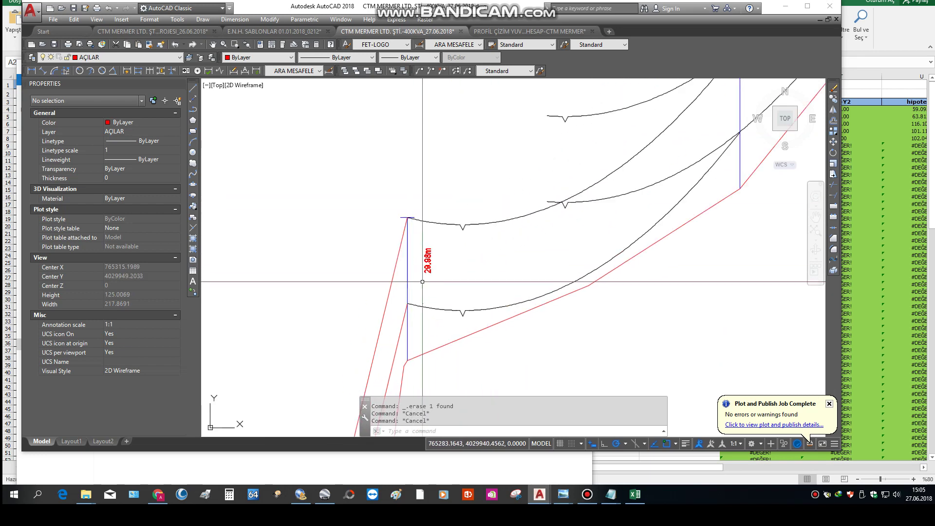
pyautogui.click(428, 277)
pyautogui.press('Delete')
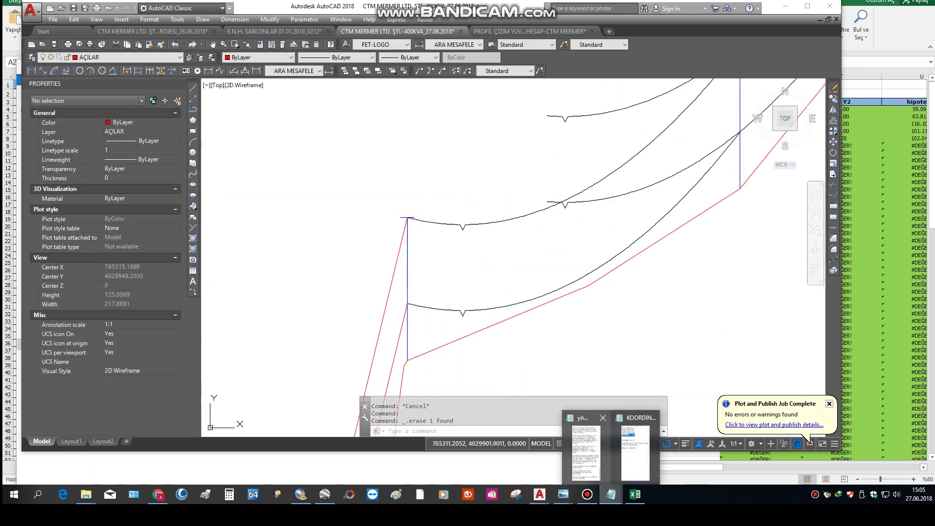
# - Add a new note line, centre the left span, and start a DLI linear dimension
pyautogui.click(610, 495)
pyautogui.press('Return')
pyautogui.press('Return')
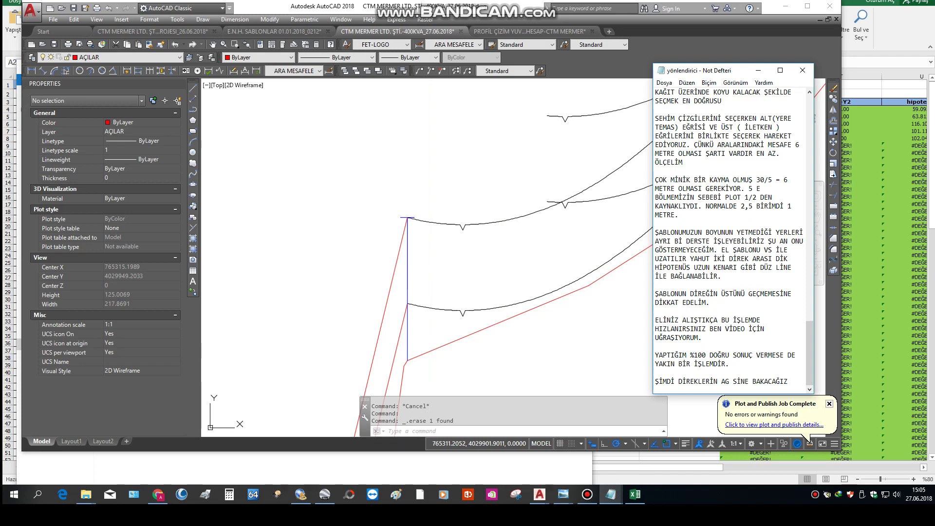
pyautogui.moveTo(523, 236); pyautogui.dragTo(471, 307, button='middle')
pyautogui.write('DLI')
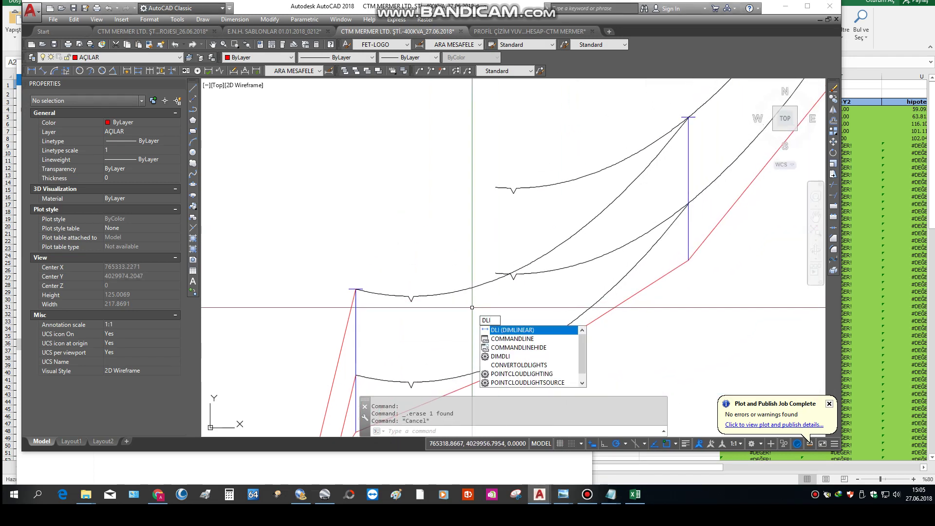
pyautogui.press('Return')
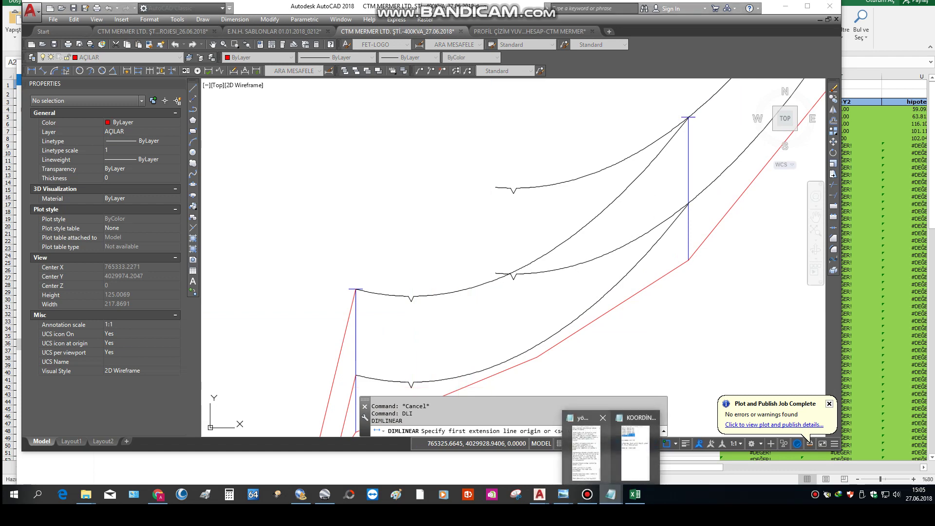
pyautogui.click(610, 495)
pyautogui.press('Return')
pyautogui.press('Return')
pyautogui.write('DİREĞE GELEN İLETKENLE GİDEN İLETKENİN')
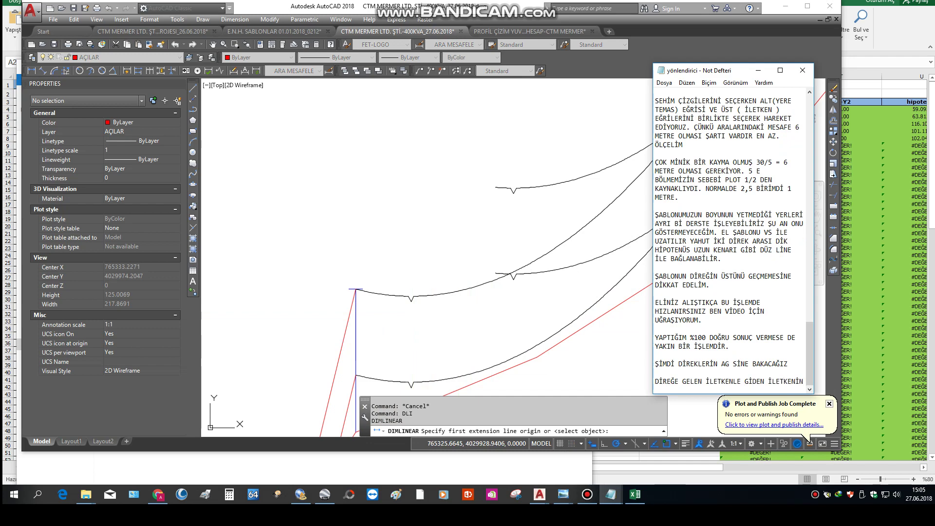
# - Type the note about measuring each pole's most-sagged conductor points with DLI
pyautogui.write('E')
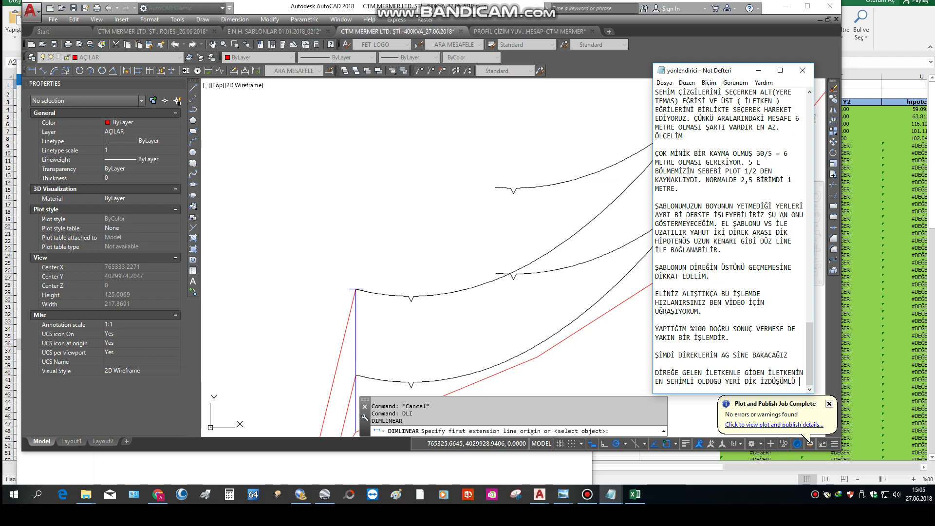
pyautogui.write('L')
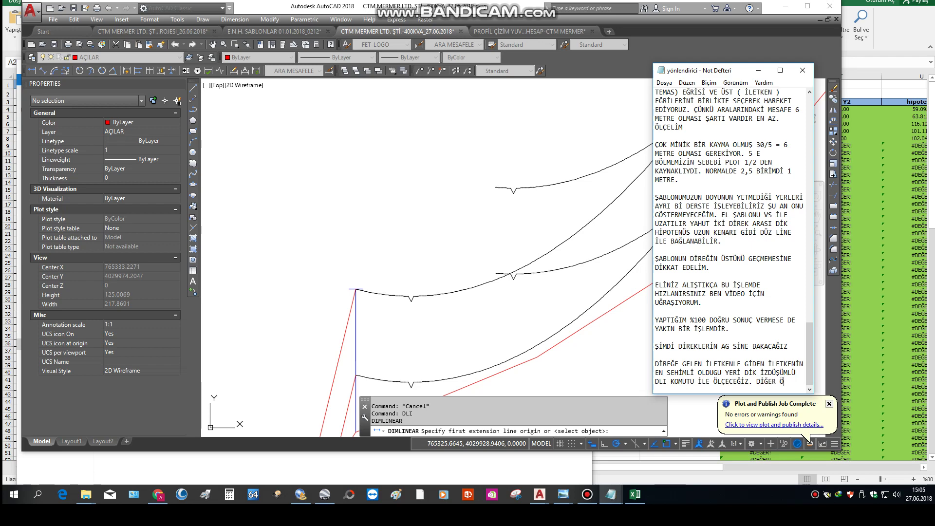
pyautogui.write('ÇÜMLER HATALI OLUR.')
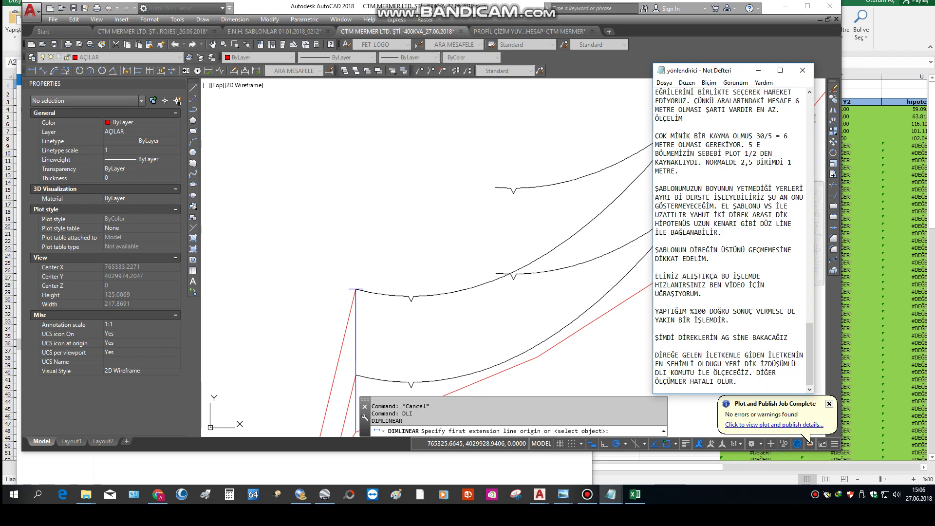
# - Dimension the horizontal 35.82 m distance between the two curves' lowest sag points
pyautogui.hotkey('alt', 'Tab')
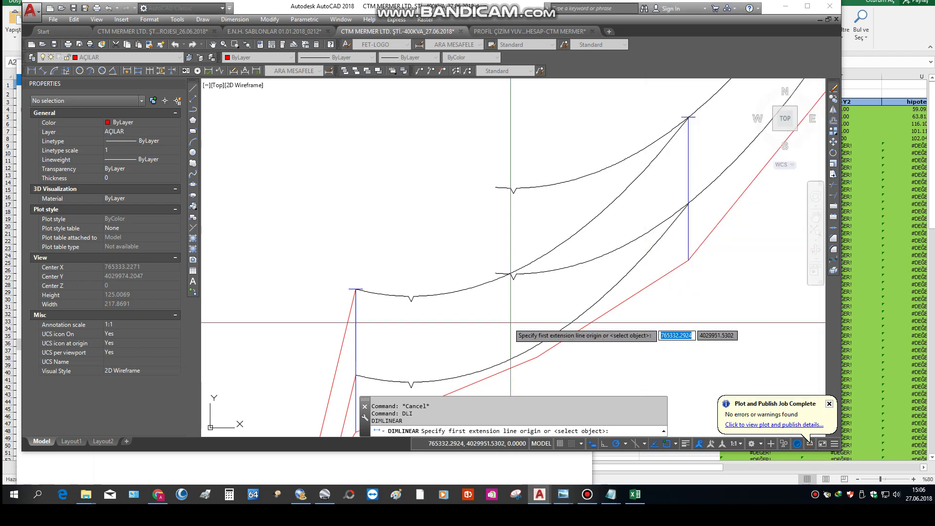
pyautogui.press('Escape')
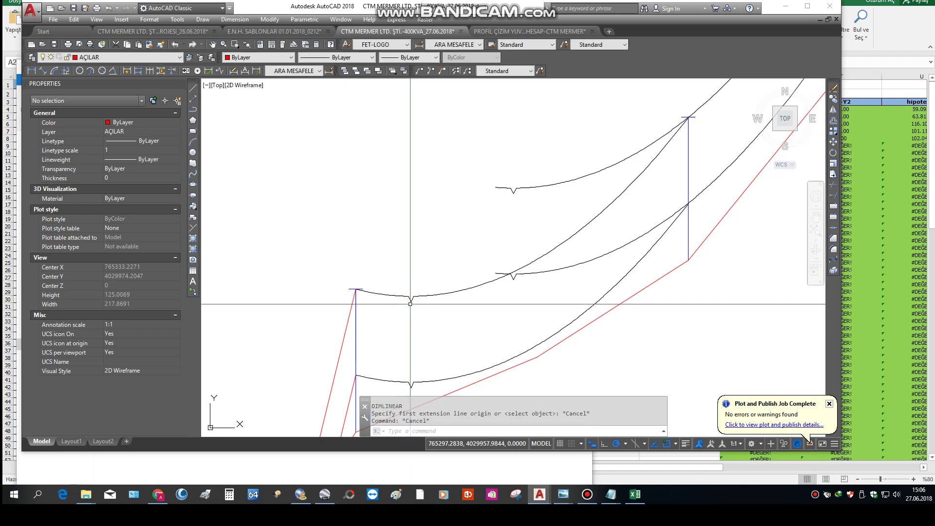
pyautogui.write('DLI')
pyautogui.press('Return')
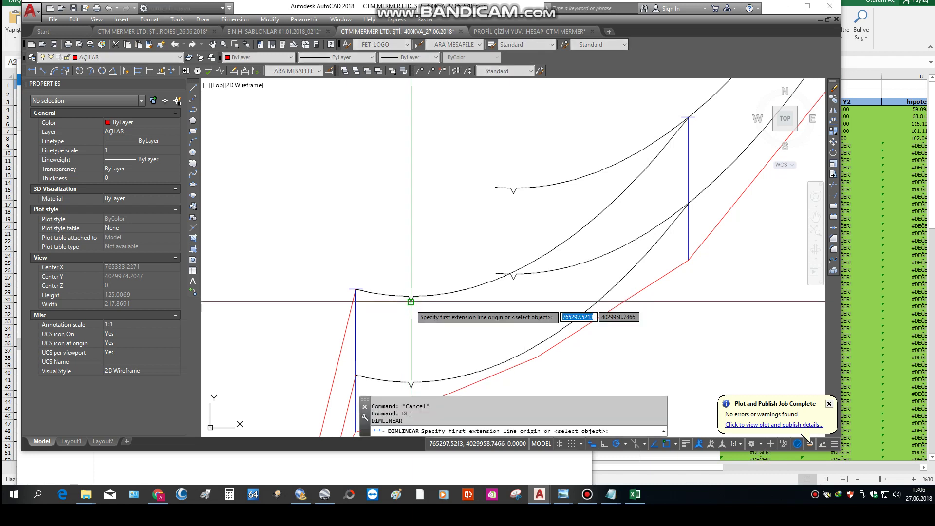
pyautogui.click(410, 302)
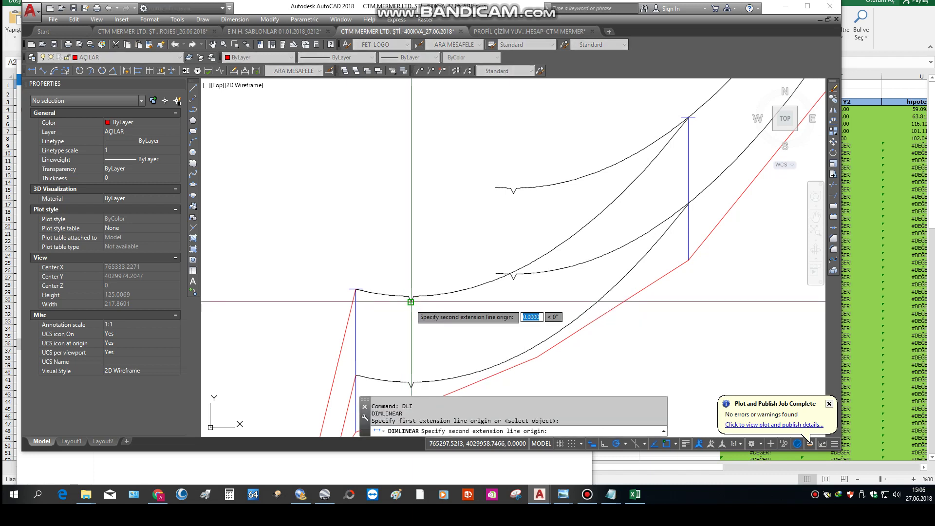
pyautogui.click(514, 193)
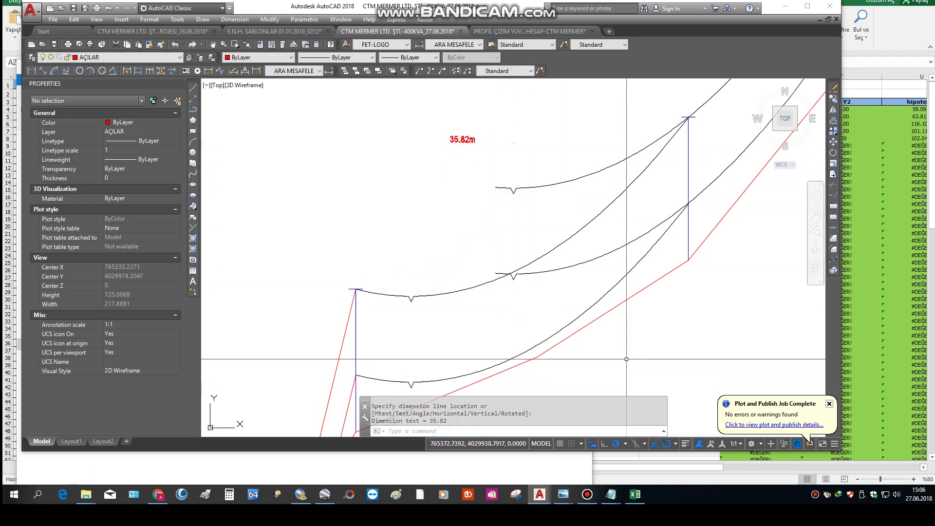
# - Zoom out, pan to the upper curves and select the upper sag curve
pyautogui.scroll(-3, 487, 316)
pyautogui.scroll(-1, 512, 268)
pyautogui.moveTo(607, 276); pyautogui.dragTo(578, 282, button='middle')
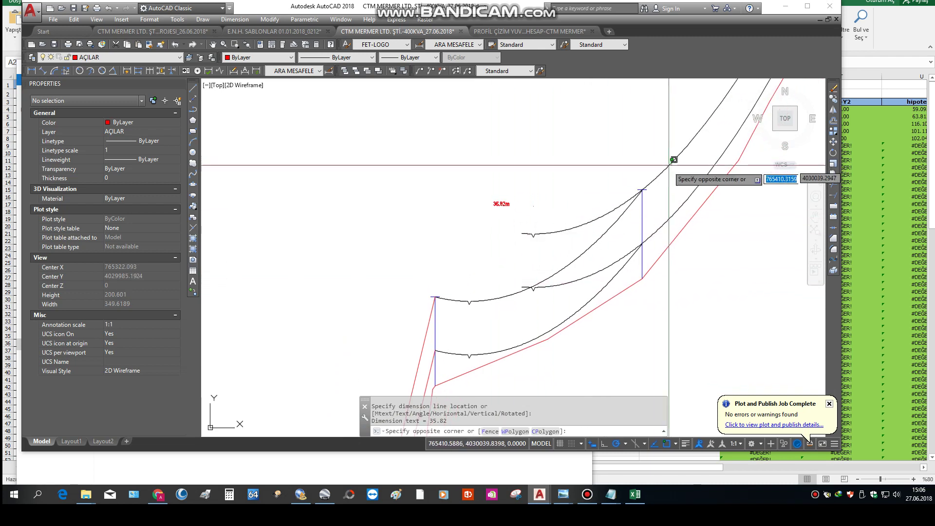
pyautogui.click(674, 155)
pyautogui.click(260, 79)
# - Recolour the upper sag curve blue
pyautogui.click(179, 57)
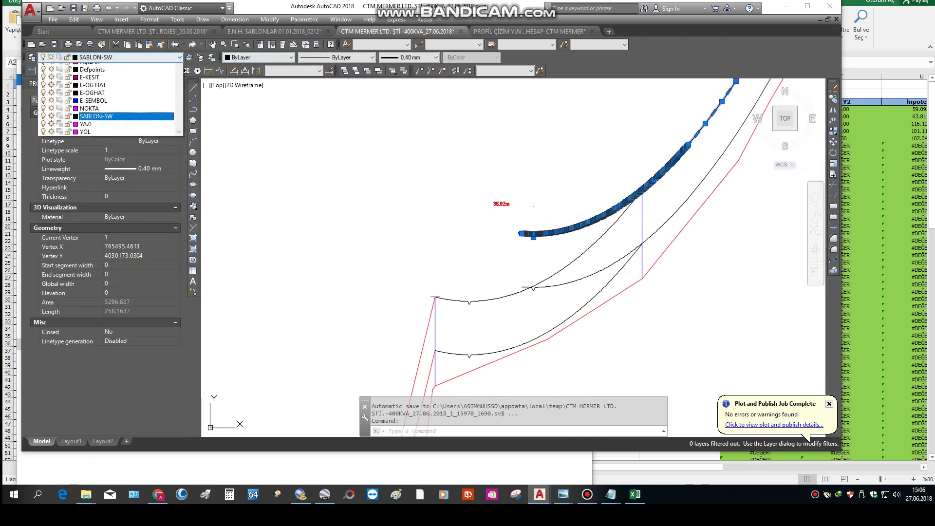
pyautogui.click(291, 57)
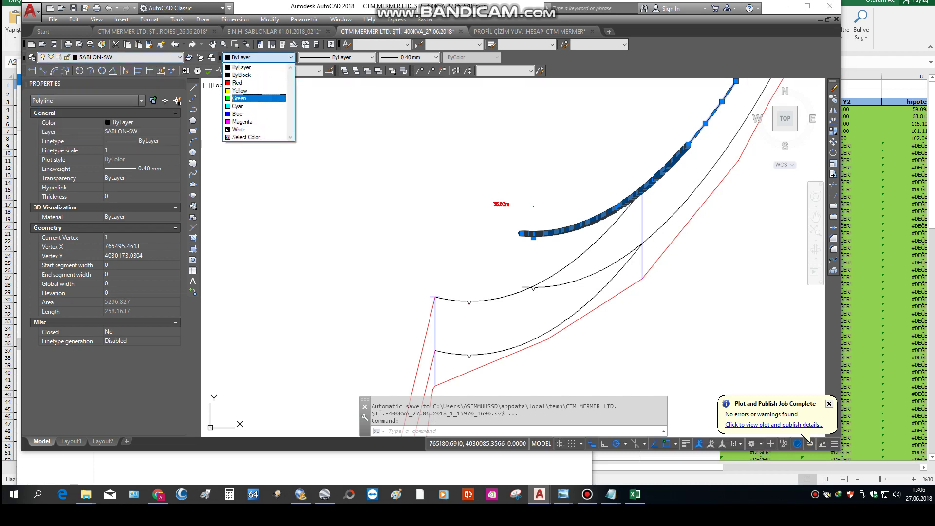
pyautogui.click(239, 98)
pyautogui.press('Escape')
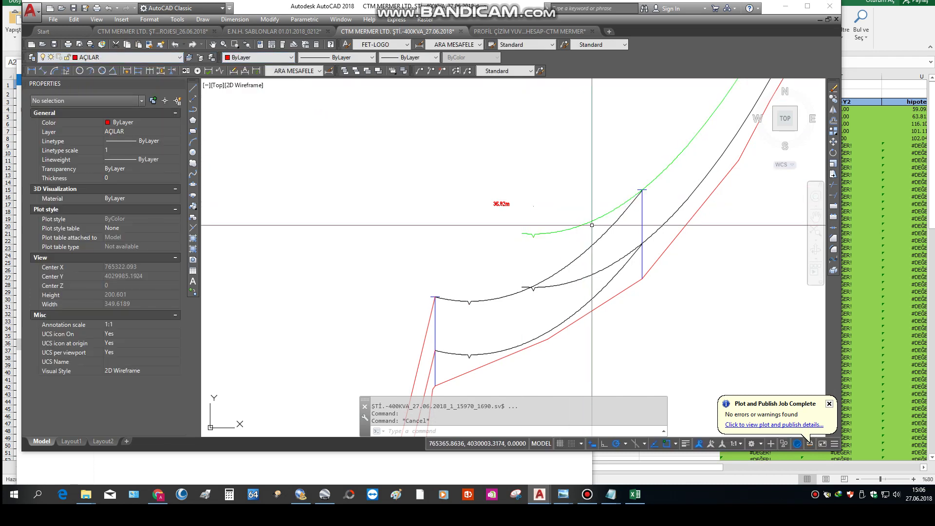
pyautogui.click(565, 226)
pyautogui.click(512, 243)
pyautogui.click(290, 57)
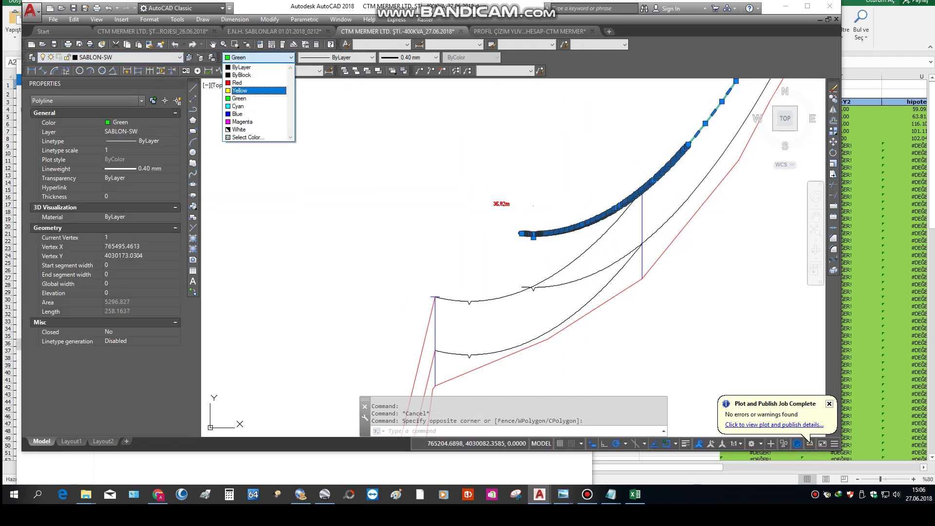
pyautogui.click(258, 113)
pyautogui.press('Escape')
# - Recolour the curve rising from the left pole red
pyautogui.click(591, 261)
pyautogui.click(316, 292)
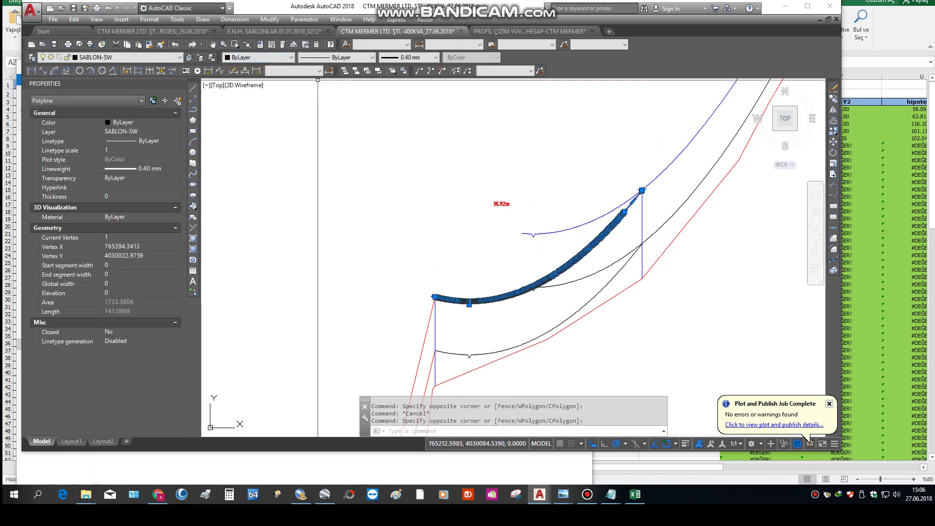
pyautogui.click(290, 56)
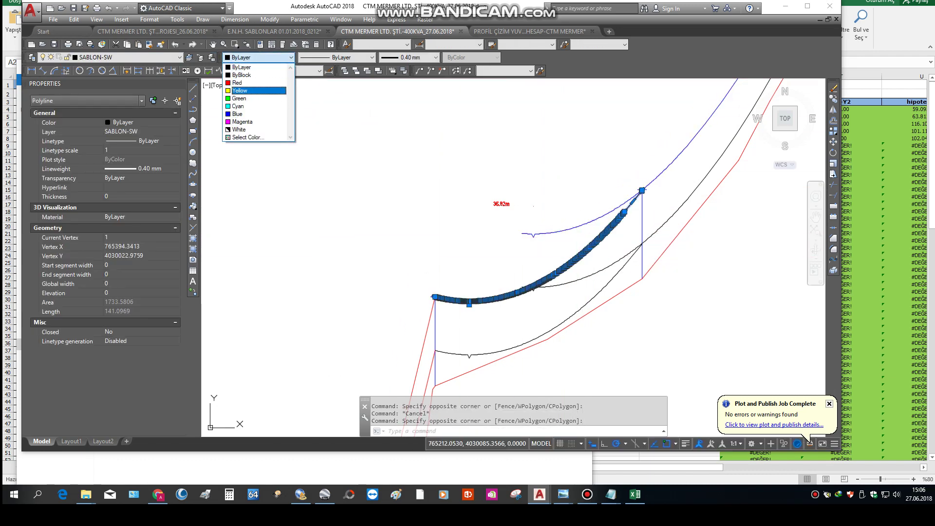
pyautogui.click(239, 83)
pyautogui.press('Escape')
pyautogui.click(501, 203)
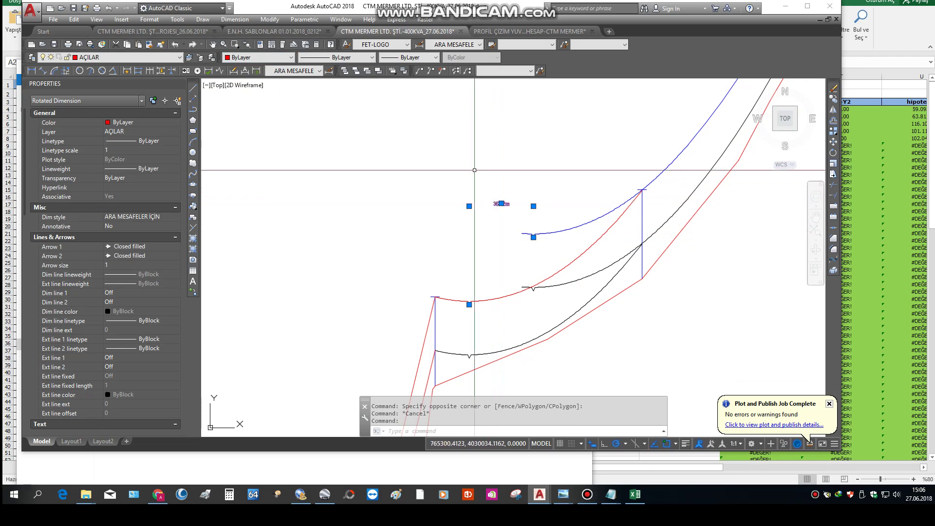
# - Copy and paste a duplicate of the 35.82m span dimension
pyautogui.click(317, 159)
pyautogui.press('Escape')
pyautogui.press('Escape')
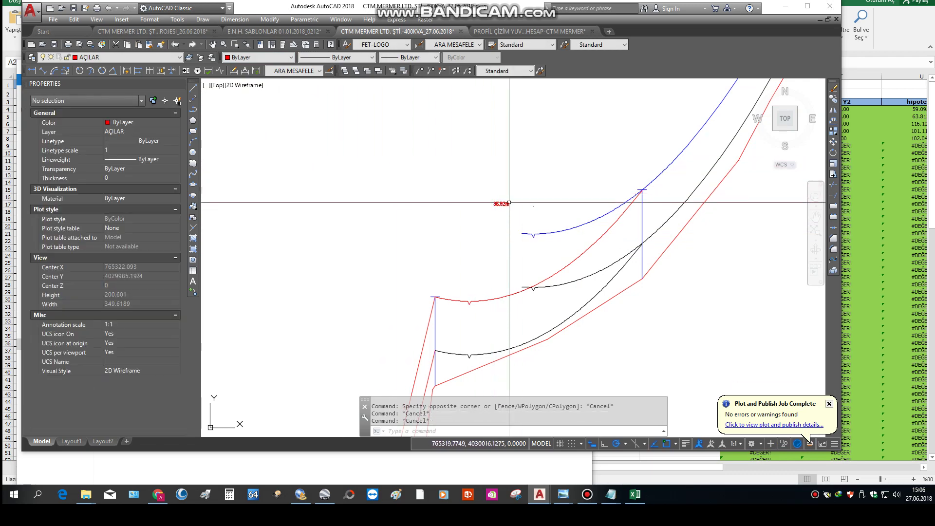
pyautogui.click(501, 203)
pyautogui.hotkey('ctrl', 'c')
pyautogui.click(327, 155)
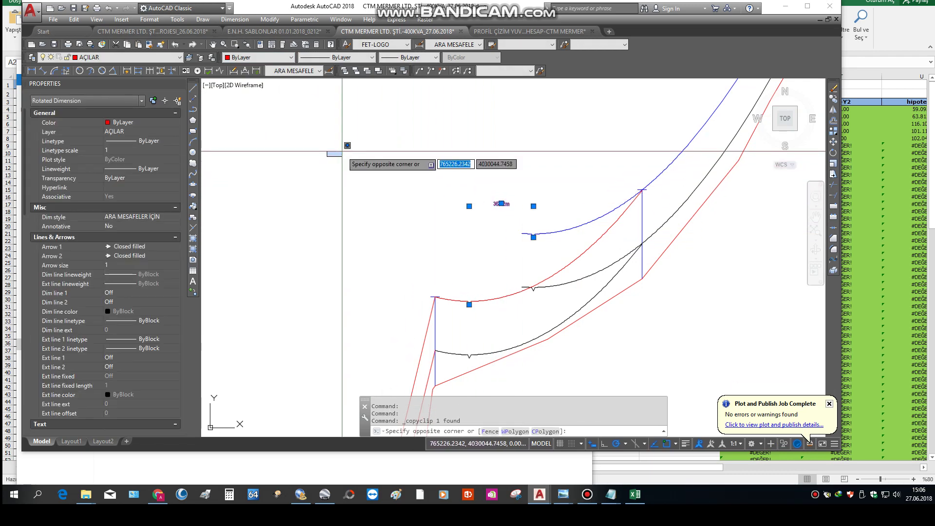
pyautogui.press('Escape')
pyautogui.press('Escape')
pyautogui.click(501, 204)
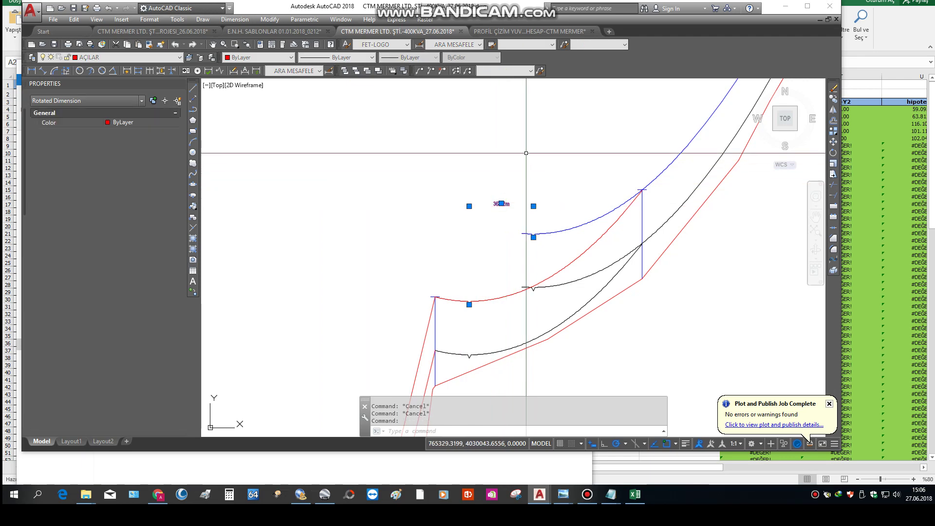
pyautogui.hotkey('ctrl', 'v')
pyautogui.click(333, 155)
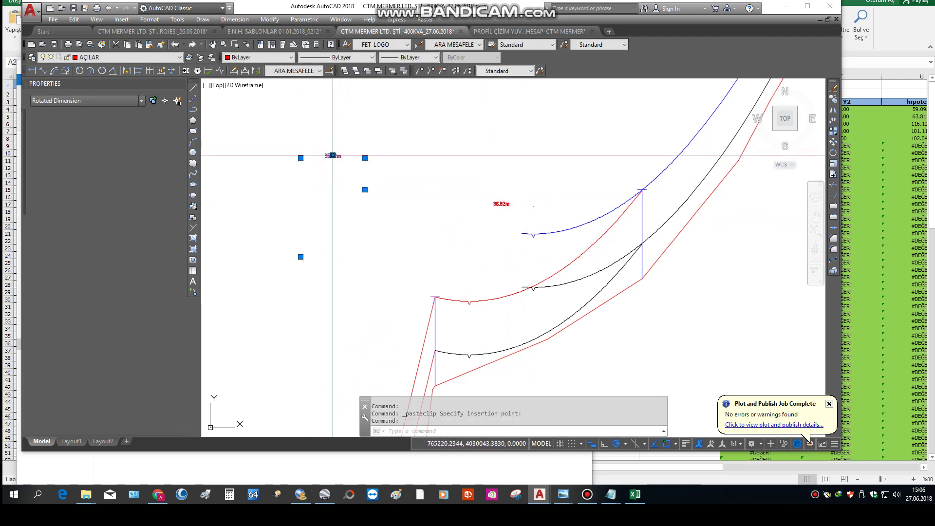
# - Explode the pasted dimension and move its 35.82m text above the red curve's sag
pyautogui.write('x')
pyautogui.press('Return')
pyautogui.click(327, 156)
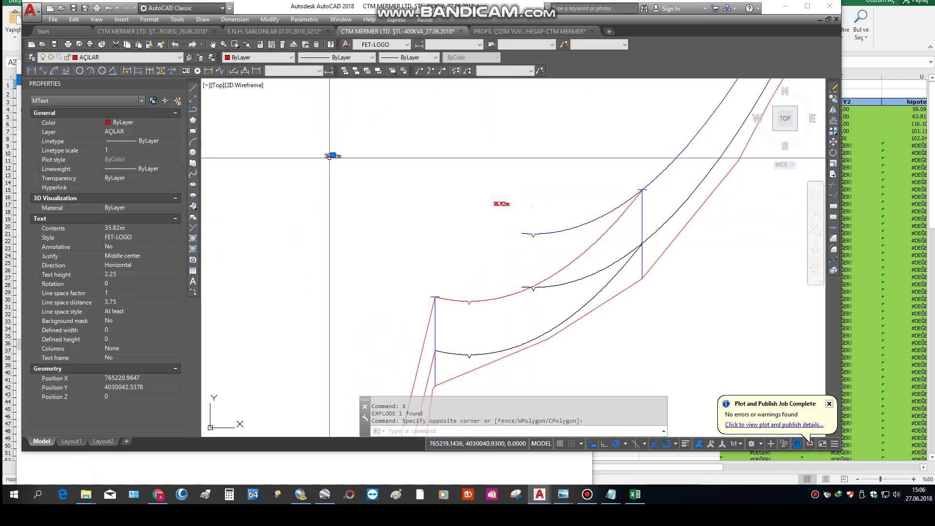
pyautogui.write('m')
pyautogui.press('Return')
pyautogui.click(333, 155)
pyautogui.scroll(3, 469, 268)
pyautogui.click(483, 301)
# - Edit the red curve's label text so it reads 'gelen enh'
pyautogui.doubleClick(486, 303)
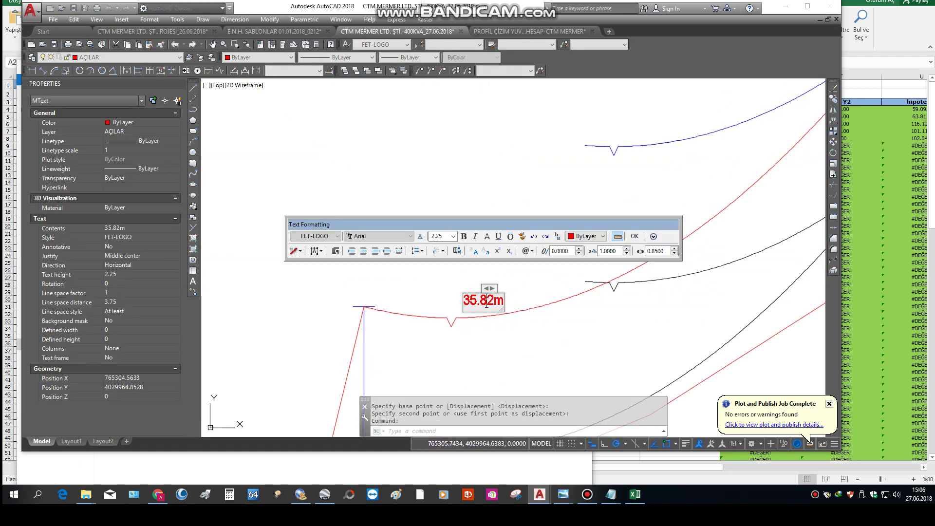
pyautogui.hotkey('ctrl', 'f')
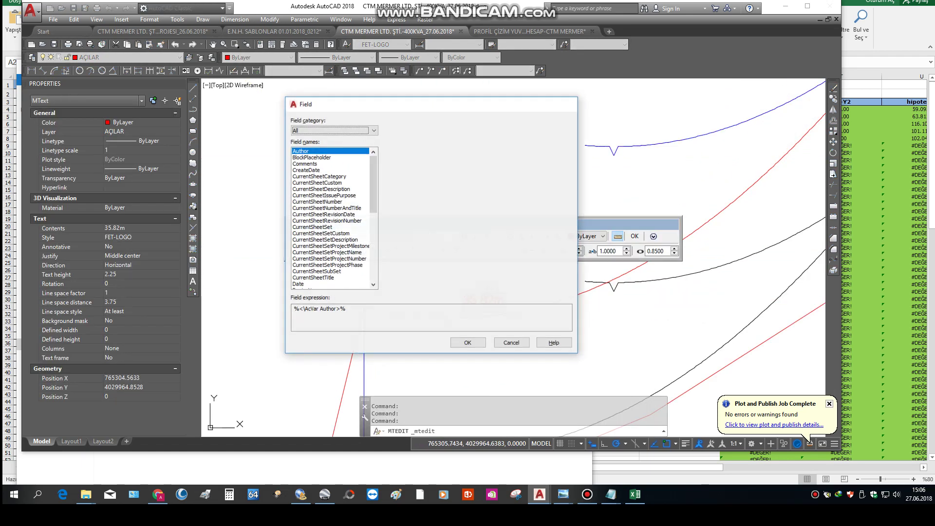
pyautogui.press('Escape')
pyautogui.press('Escape')
pyautogui.click(496, 300)
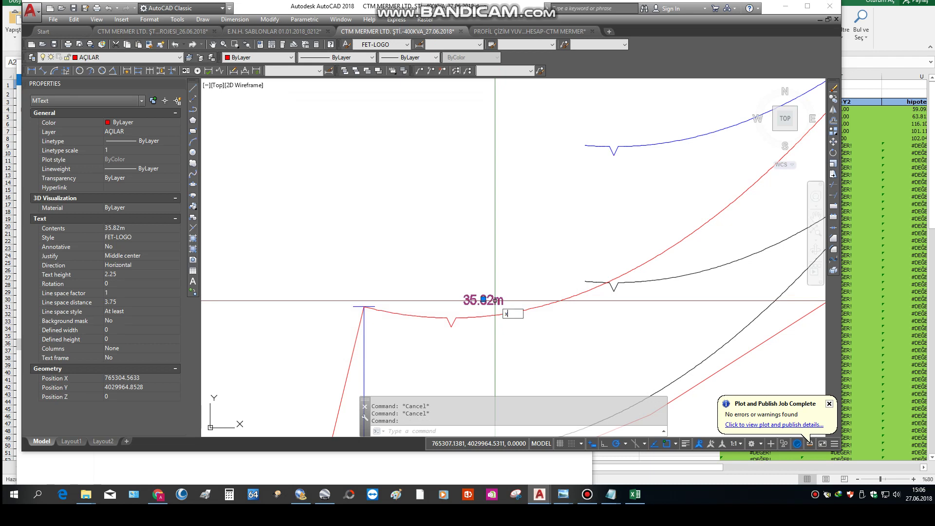
pyautogui.doubleClick(495, 300)
pyautogui.write('gelen enh')
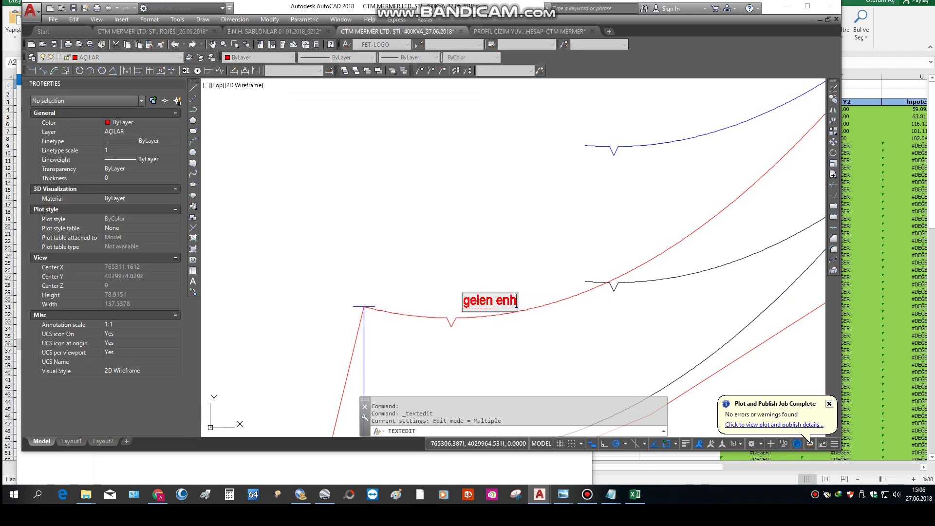
pyautogui.press('Escape')
pyautogui.press('Escape')
# - Paste a copy of the 'gelen enh' label beside the outgoing span
pyautogui.click(516, 298)
pyautogui.hotkey('ctrl', 'c')
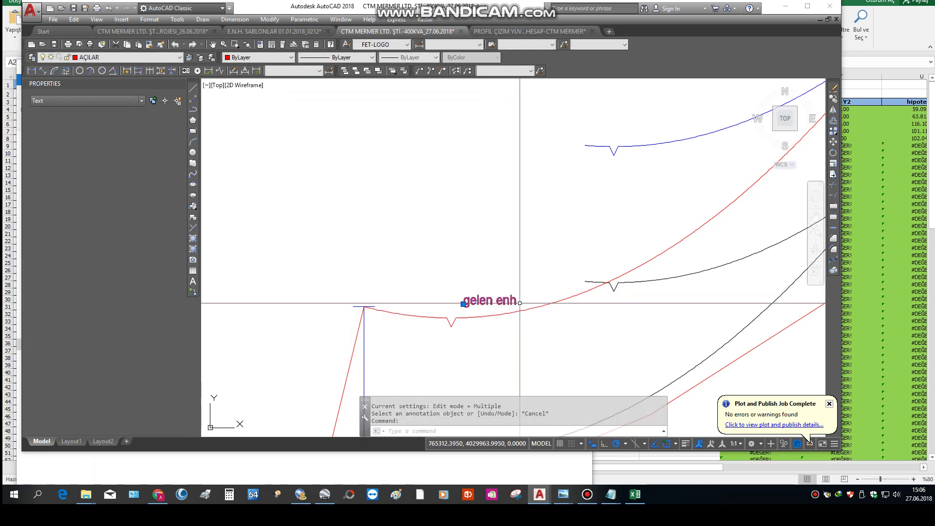
pyautogui.hotkey('ctrl', 'v')
pyautogui.moveTo(670, 167); pyautogui.dragTo(476, 310, button='middle')
pyautogui.click(502, 257)
# - Give the copied label the blue curve's properties with MATCHPROP and reword it 'giden enh'
pyautogui.click(489, 282)
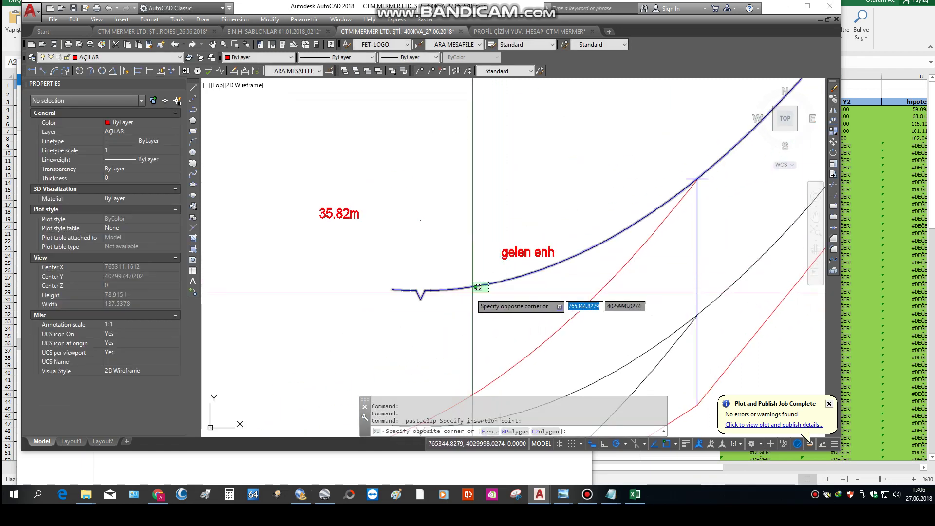
pyautogui.click(466, 296)
pyautogui.write('ma')
pyautogui.press('Return')
pyautogui.click(526, 253)
pyautogui.press('Escape')
pyautogui.doubleClick(526, 252)
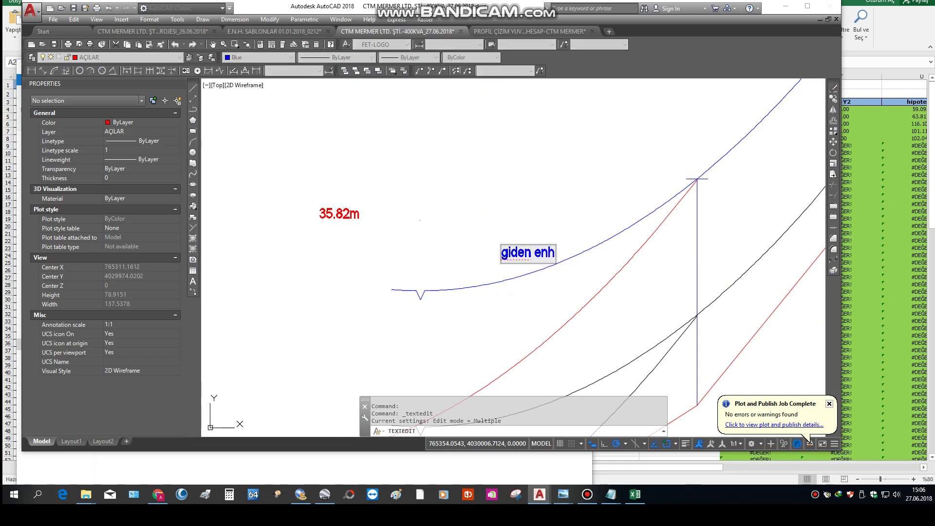
pyautogui.press('Escape')
# - Paste another label copy above the pole top reading 'işlemde olan direk'
pyautogui.scroll(-2, 517, 212)
pyautogui.press('Escape')
pyautogui.scroll(-2, 517, 212)
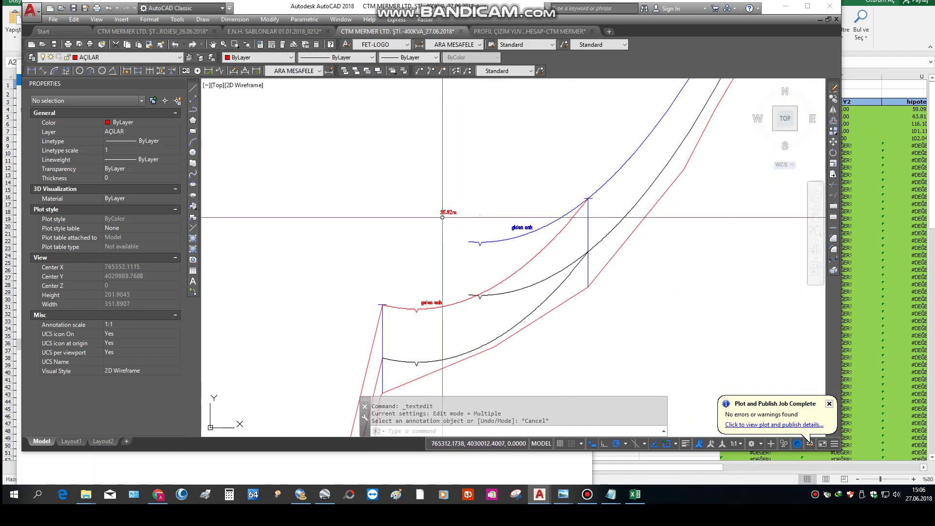
pyautogui.click(521, 228)
pyautogui.hotkey('ctrl', 'c')
pyautogui.scroll(2, 571, 190)
pyautogui.hotkey('ctrl', 'v')
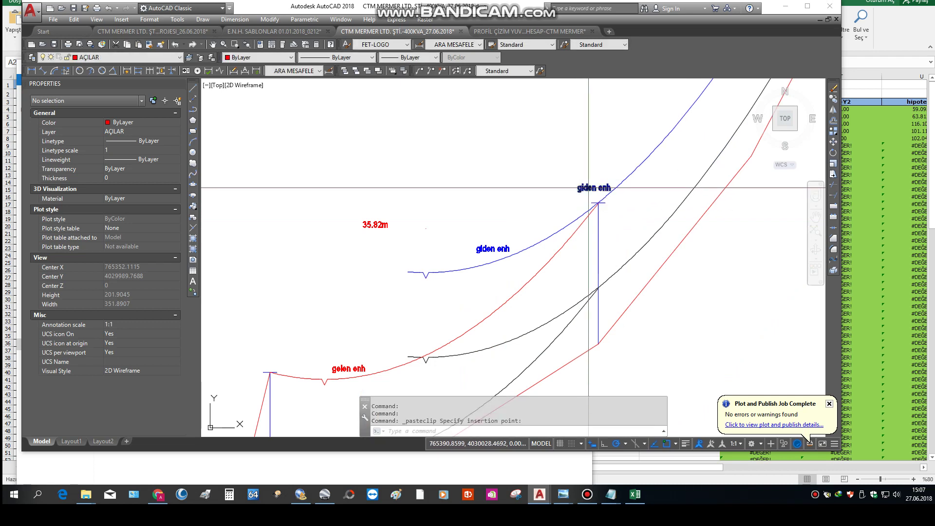
pyautogui.click(588, 188)
pyautogui.doubleClick(592, 187)
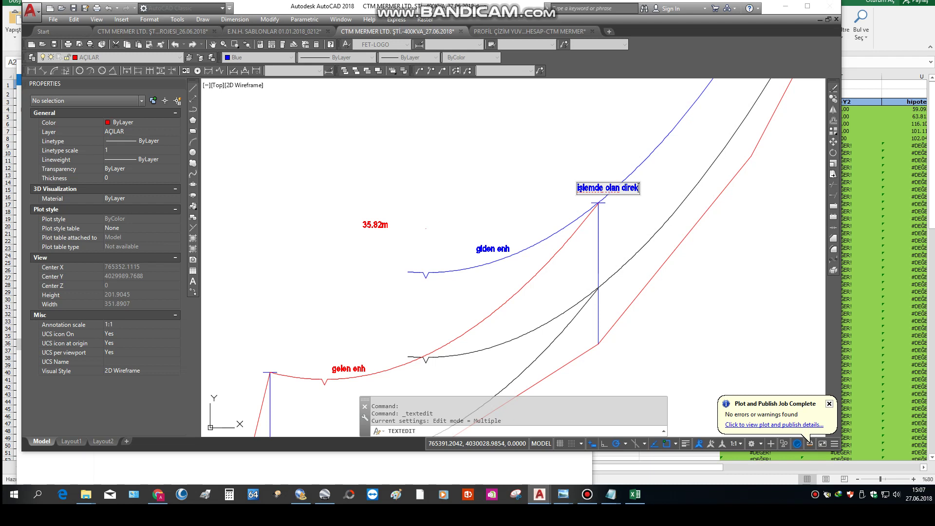
pyautogui.press('Escape')
pyautogui.press('Escape')
# - Window-select the magenta flag and its 'ag=20 Gergi-Kablo' text in the template
pyautogui.scroll(-2, 569, 220)
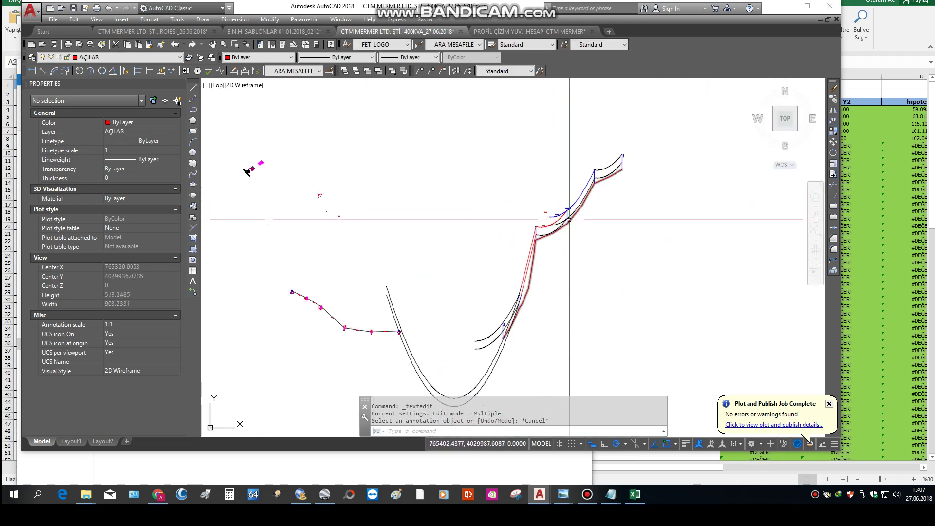
pyautogui.scroll(-2, 569, 220)
pyautogui.moveTo(438, 190); pyautogui.dragTo(438, 255, button='middle')
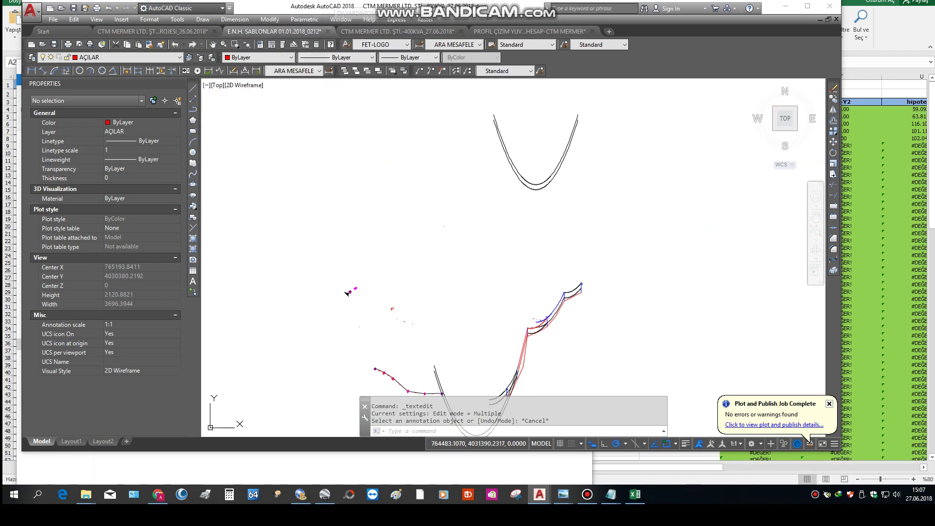
pyautogui.scroll(-3, 347, 293)
pyautogui.scroll(-2, 347, 293)
pyautogui.scroll(-2, 412, 191)
pyautogui.scroll(3, 412, 192)
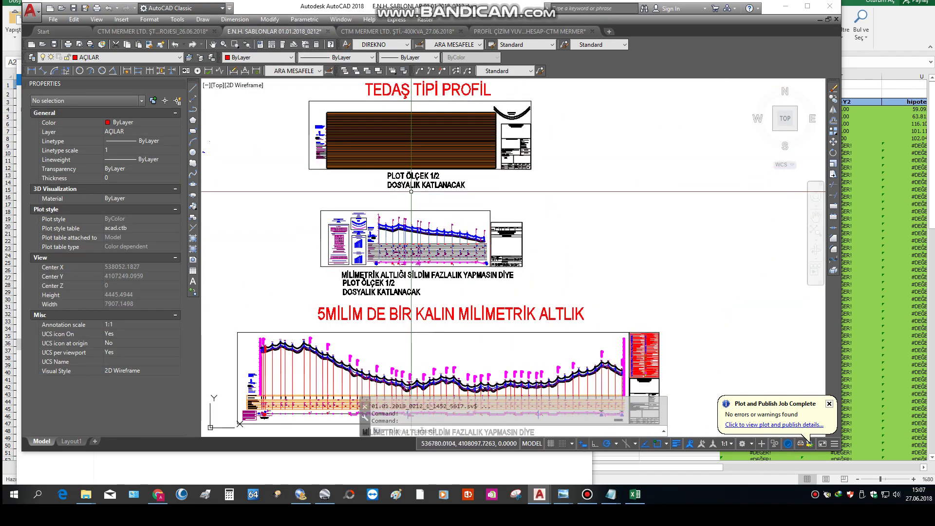
pyautogui.scroll(4, 411, 191)
pyautogui.scroll(3, 412, 192)
pyautogui.click(463, 202)
pyautogui.click(419, 283)
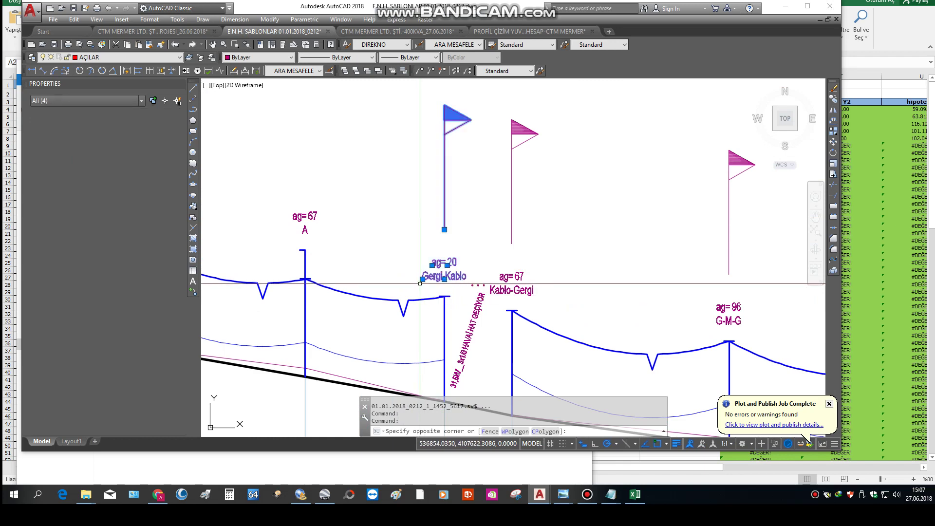
pyautogui.press('Escape')
# - Paste the flag and 'ag=20 Gergi-Kablo' labels above the working pole in the 400KVA drawing
pyautogui.click(151, 31)
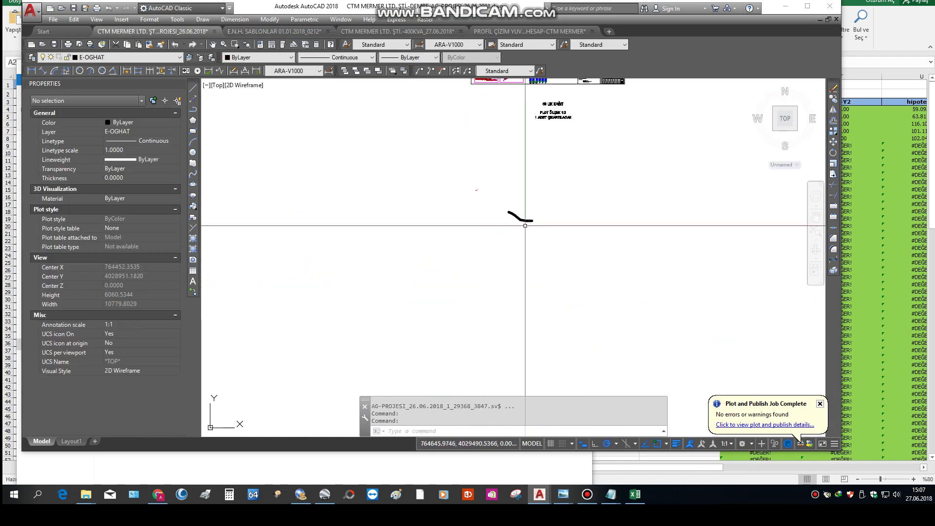
pyautogui.click(397, 31)
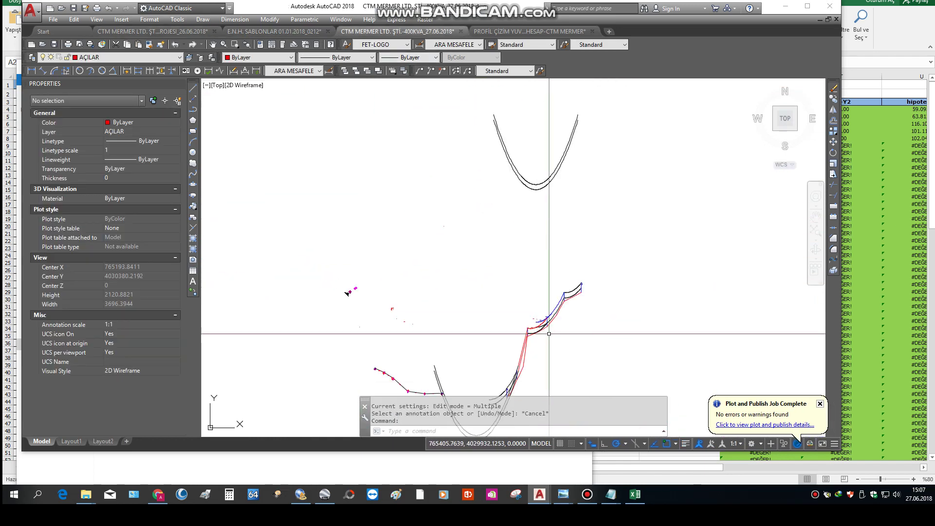
pyautogui.scroll(3, 501, 334)
pyautogui.scroll(2, 515, 211)
pyautogui.hotkey('ctrl', 'v')
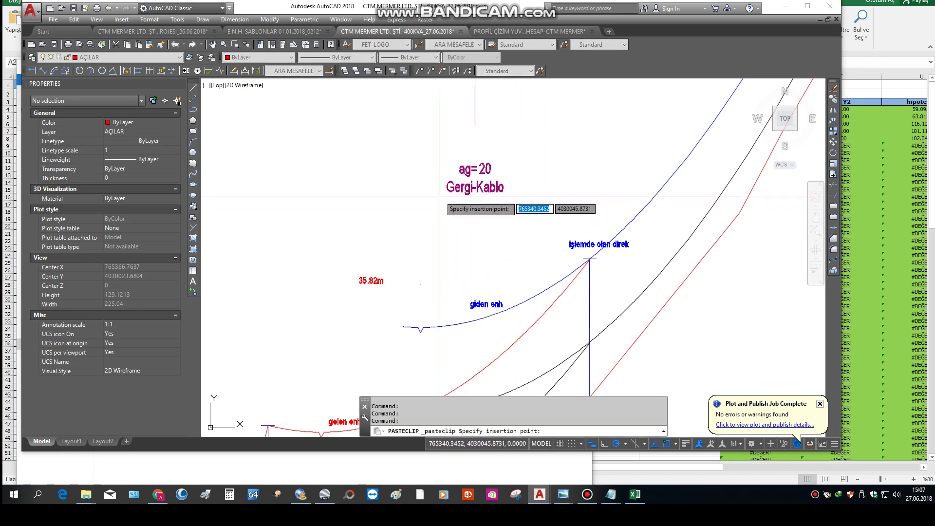
pyautogui.moveTo(489, 141); pyautogui.dragTo(458, 189, button='middle')
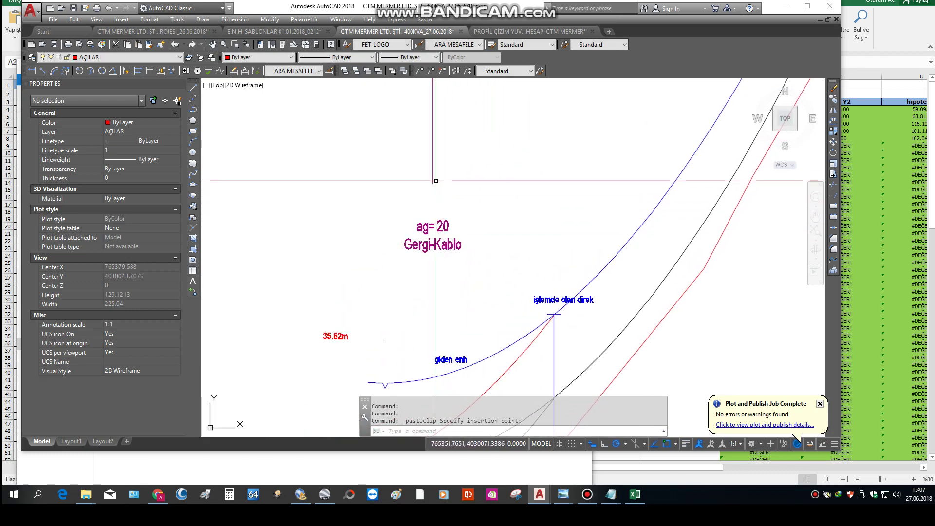
pyautogui.scroll(-1, 441, 242)
pyautogui.scroll(-1, 441, 242)
pyautogui.scroll(-1, 520, 318)
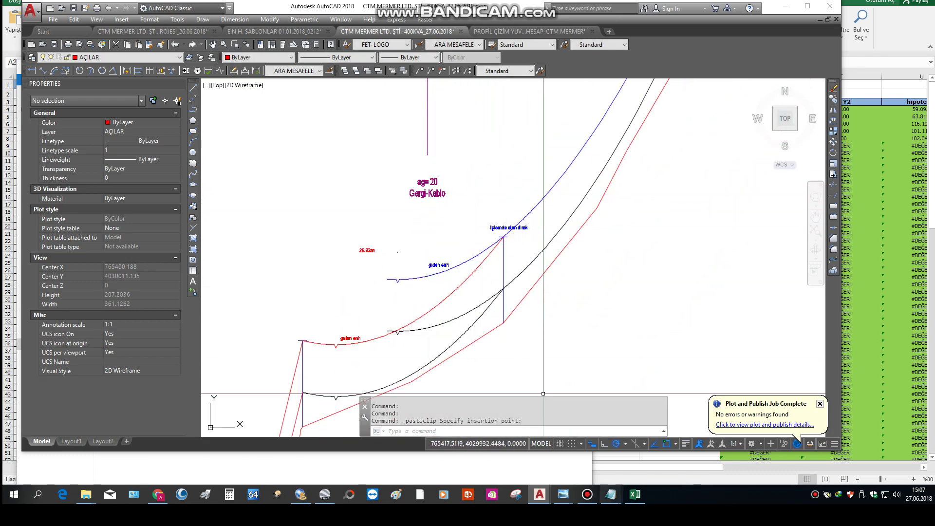
pyautogui.click(611, 494)
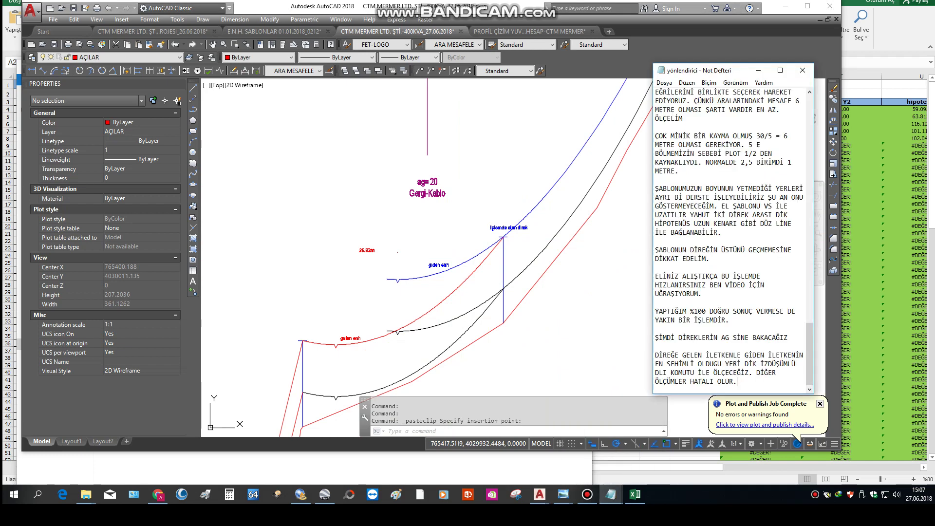
# - Add a note line: stop-pole flag texts measure 2cm, 40mm in the project for plot 1/2
pyautogui.press('Return')
pyautogui.press('Return')
pyautogui.write('durdurucu direkteki')
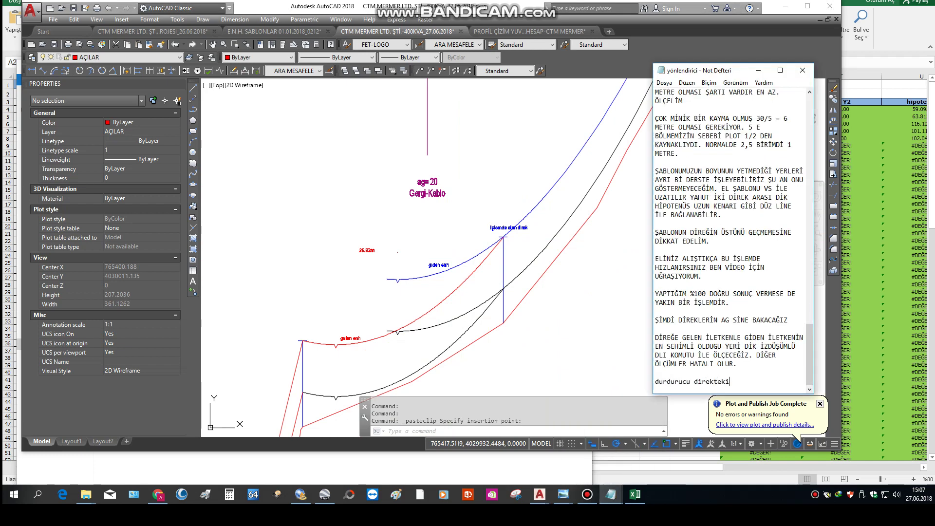
pyautogui.write('bayrağı yazıları')
pyautogui.write('2cm(gerçek cetvelle ölçüde')
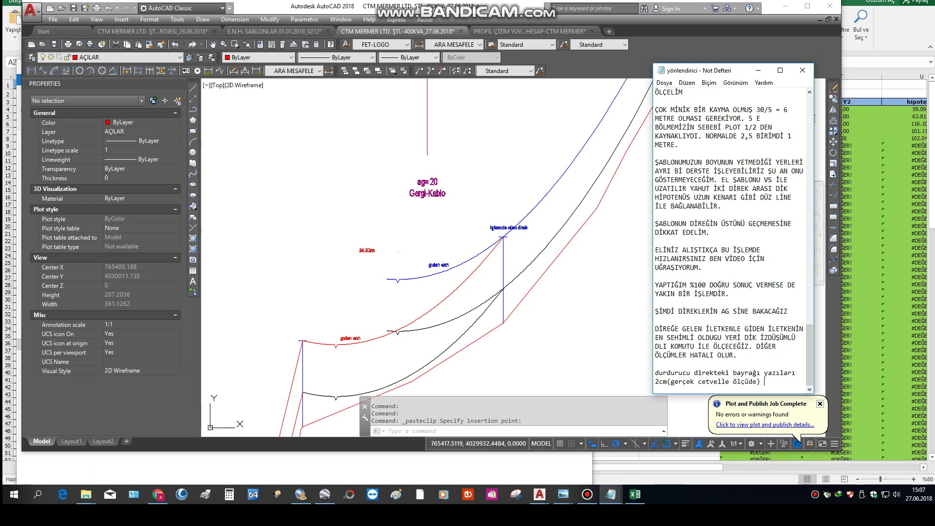
pyautogui.write('e')
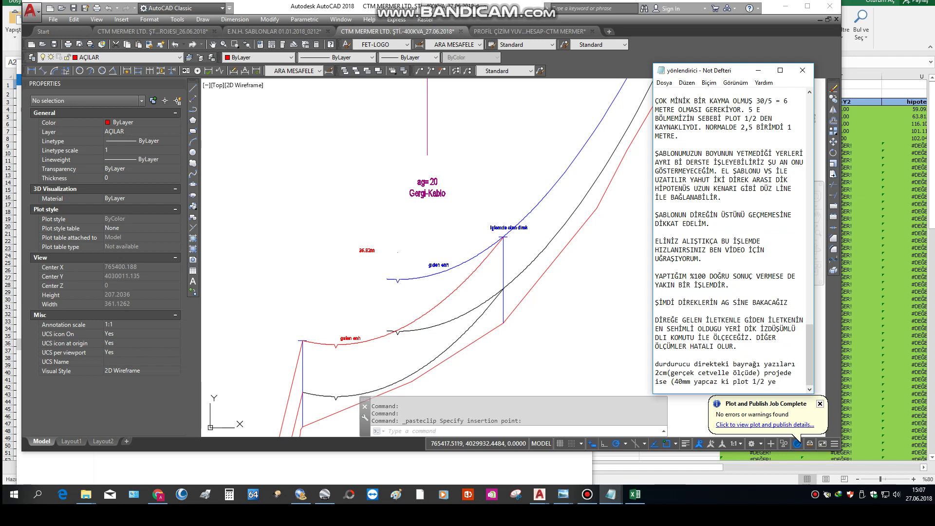
# - Move the window-selected ag=20 Gergi-Kablo flag texts to a new position
pyautogui.write(' göre olsun')
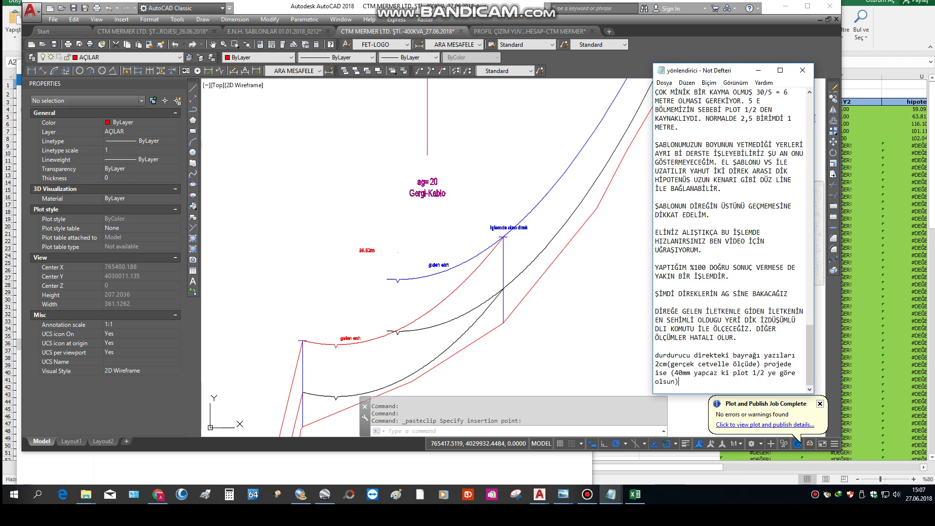
pyautogui.press('Escape')
pyautogui.moveTo(468, 168); pyautogui.dragTo(407, 198)
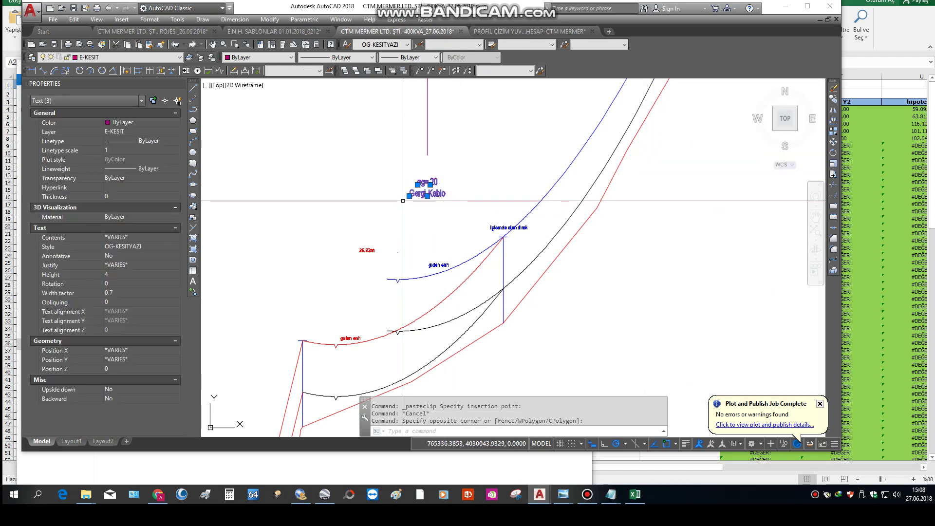
pyautogui.write('M')
pyautogui.press('Return')
pyautogui.click(414, 196)
pyautogui.scroll(6, 503, 236)
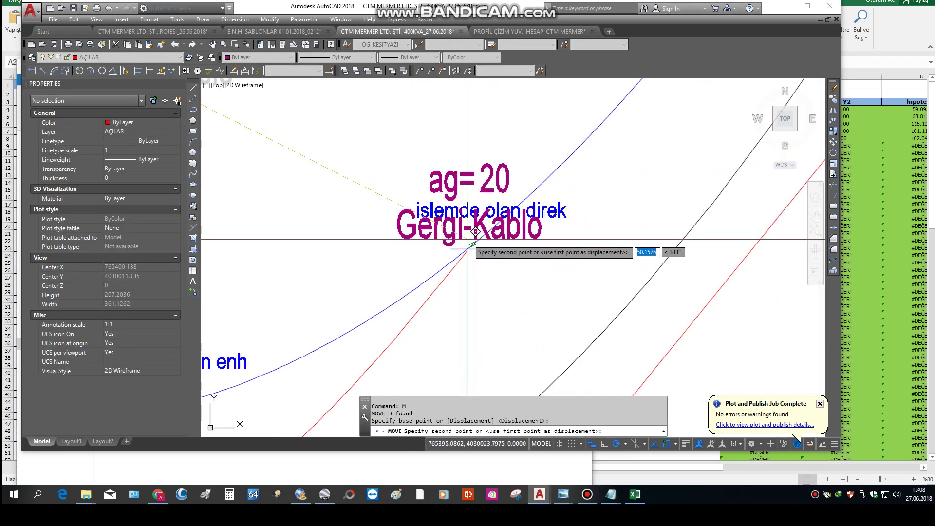
pyautogui.scroll(3, 473, 242)
pyautogui.click(456, 258)
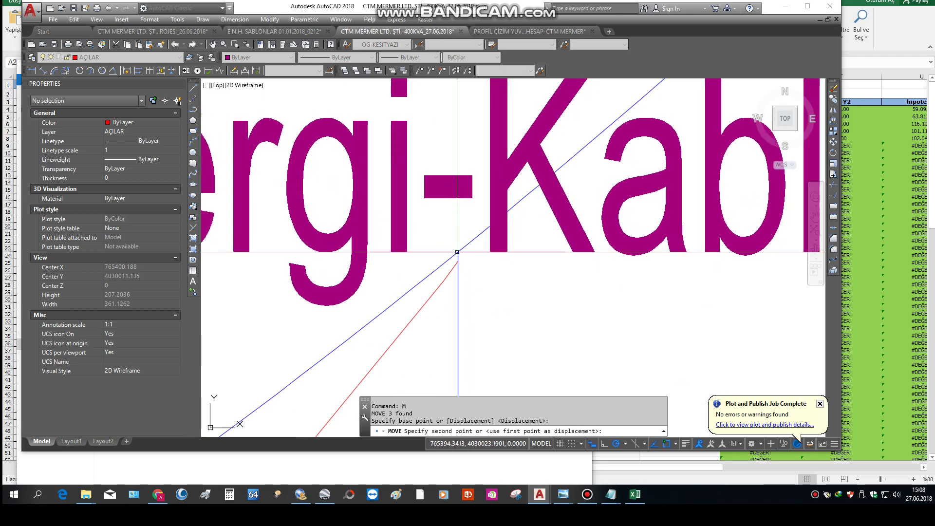
pyautogui.scroll(-3, 451, 239)
# - Move the 'ag=' and 'Gergi-Kablo' texts up 40 units, leaving the flag unchanged
pyautogui.click(451, 239)
pyautogui.click(429, 181)
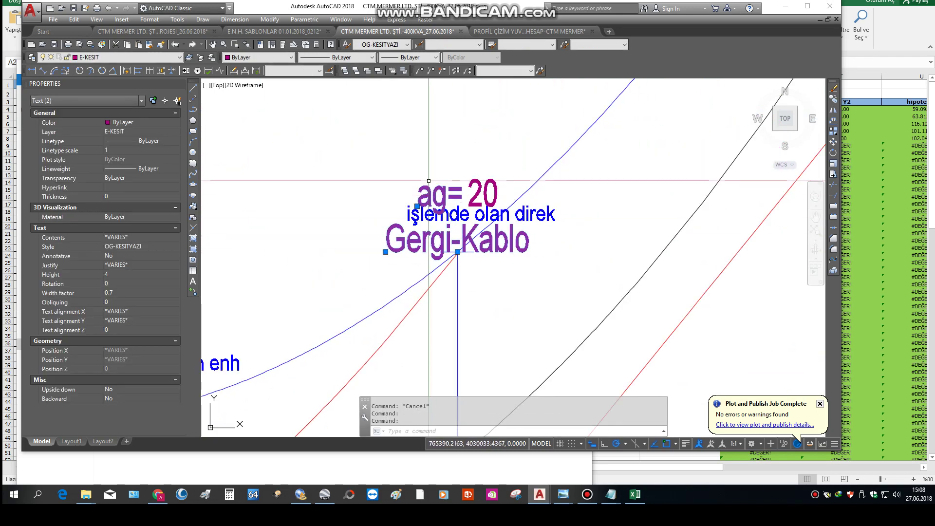
pyautogui.write('m')
pyautogui.press('Return')
pyautogui.click(384, 172)
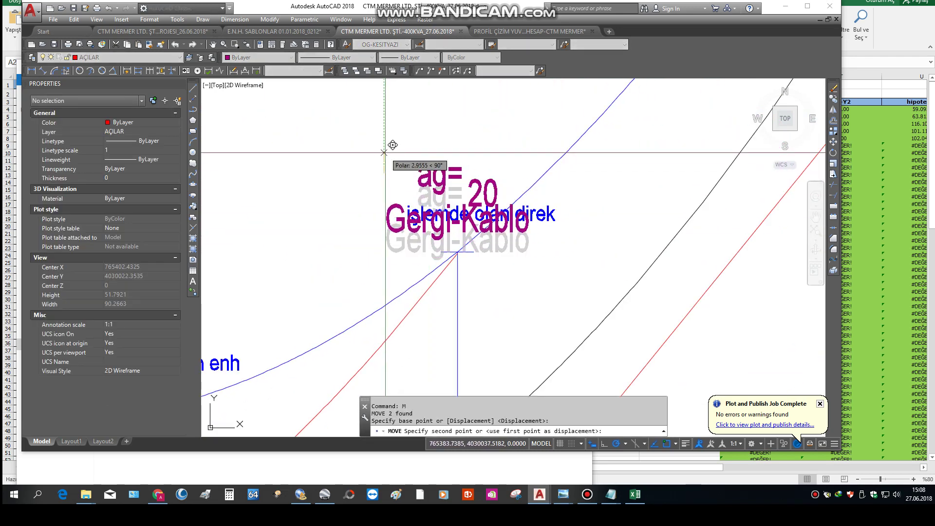
pyautogui.write('40')
pyautogui.press('Return')
pyautogui.scroll(-3, 414, 292)
pyautogui.scroll(-2, 414, 292)
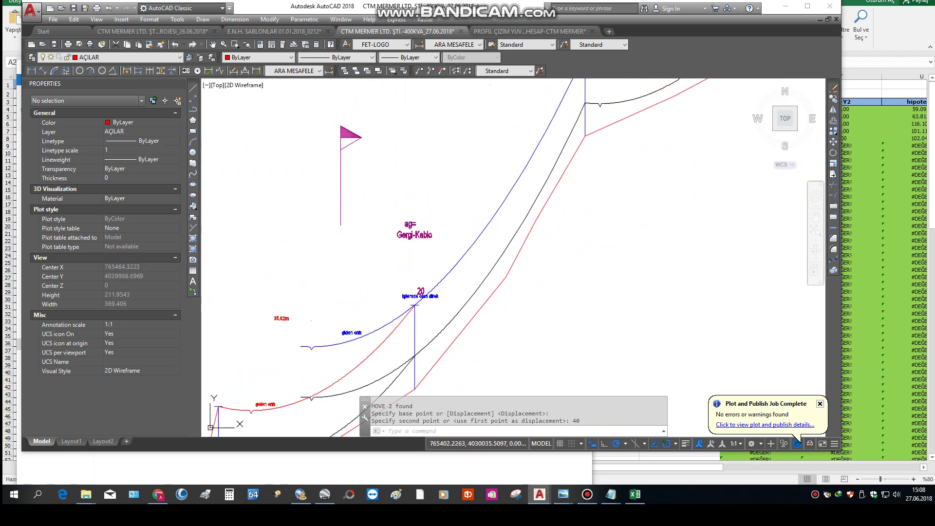
pyautogui.click(340, 225)
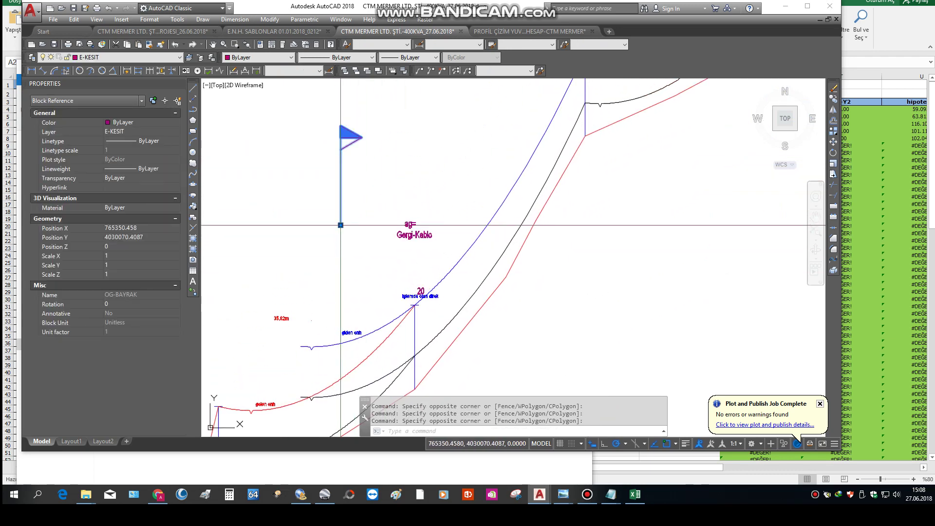
pyautogui.scroll(3, 419, 307)
pyautogui.scroll(4, 429, 322)
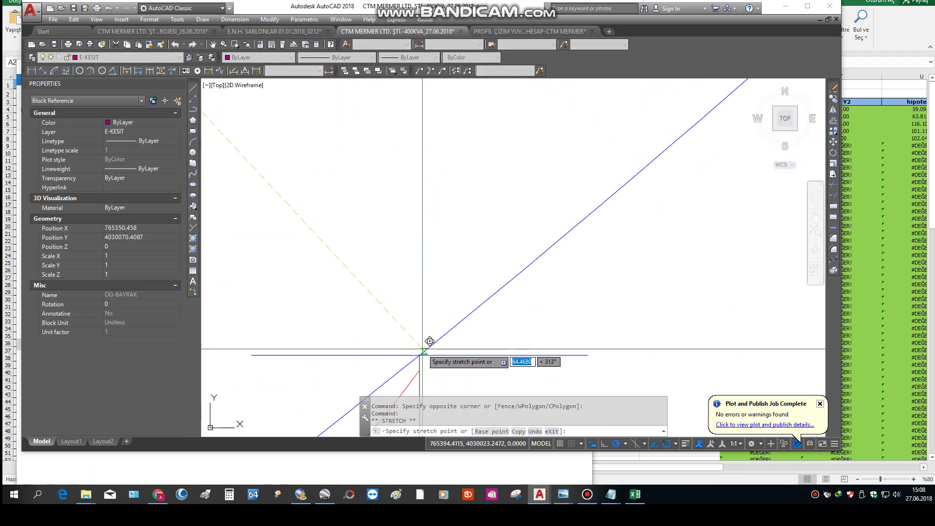
pyautogui.scroll(-3, 429, 341)
pyautogui.press('Escape')
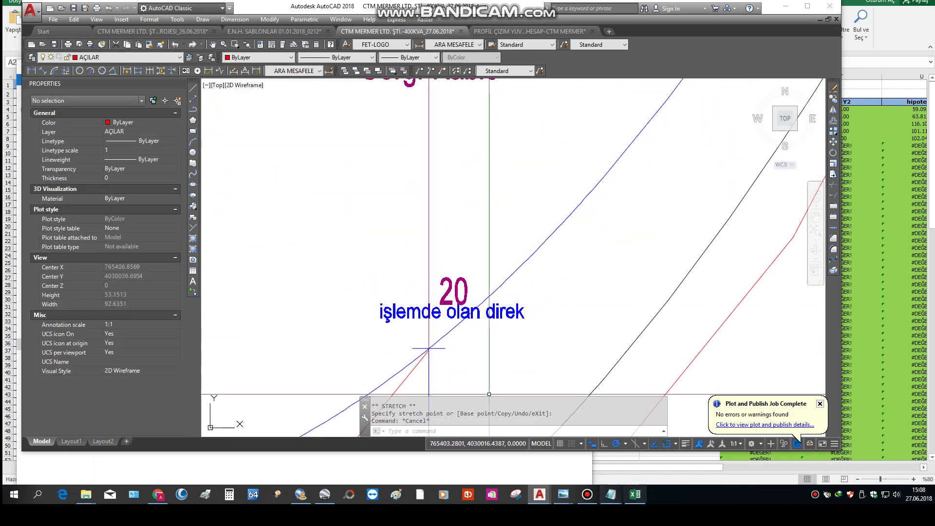
# - Add a note: a 6 cm flag becomes 120 mm in the project, as in TEDAŞ projects
pyautogui.click(611, 494)
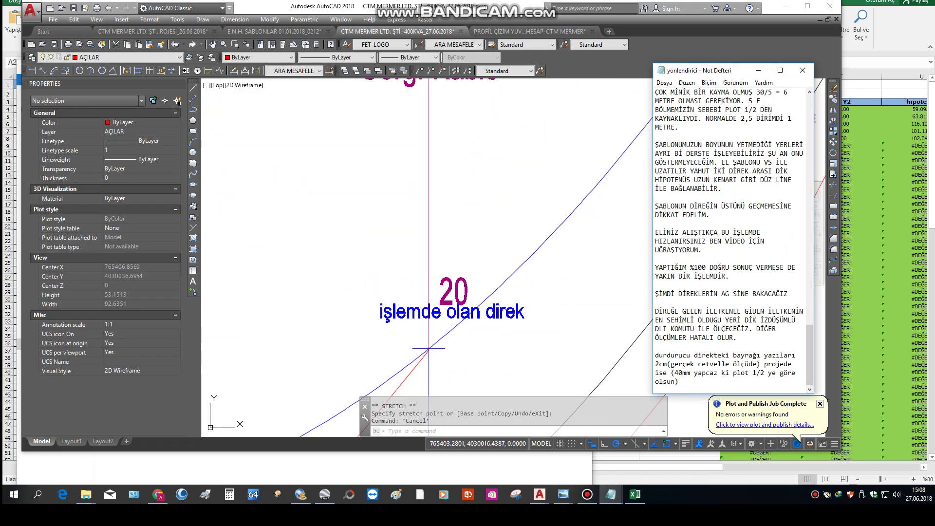
pyautogui.press('Return')
pyautogui.write('bayrak da 6cm projede ise 120mm ye ge')
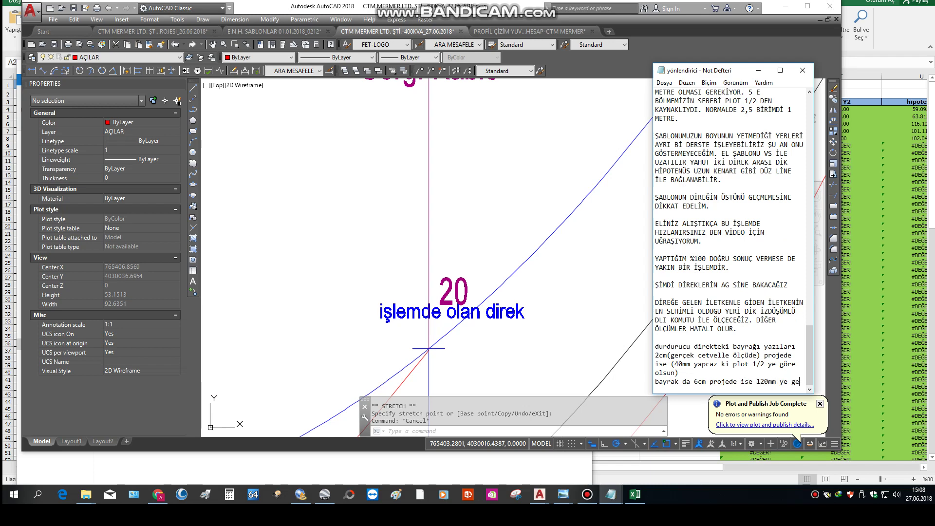
pyautogui.write('lecek şekilde olacak (tedaş tip')
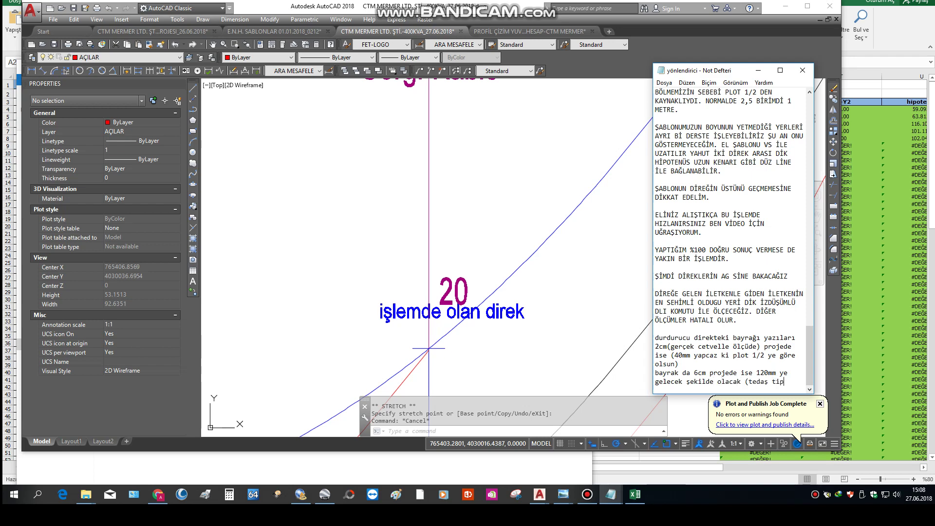
pyautogui.write(' projelerinde bu şekilde')
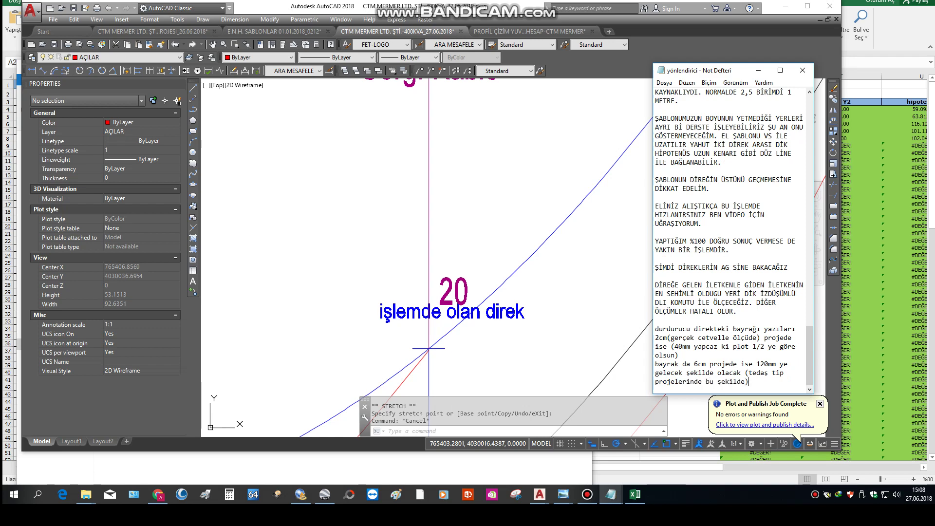
pyautogui.click(428, 348)
pyautogui.scroll(-3, 428, 348)
# - Move the ag= flag block at pole 20 up 120 units
pyautogui.scroll(-2, 437, 270)
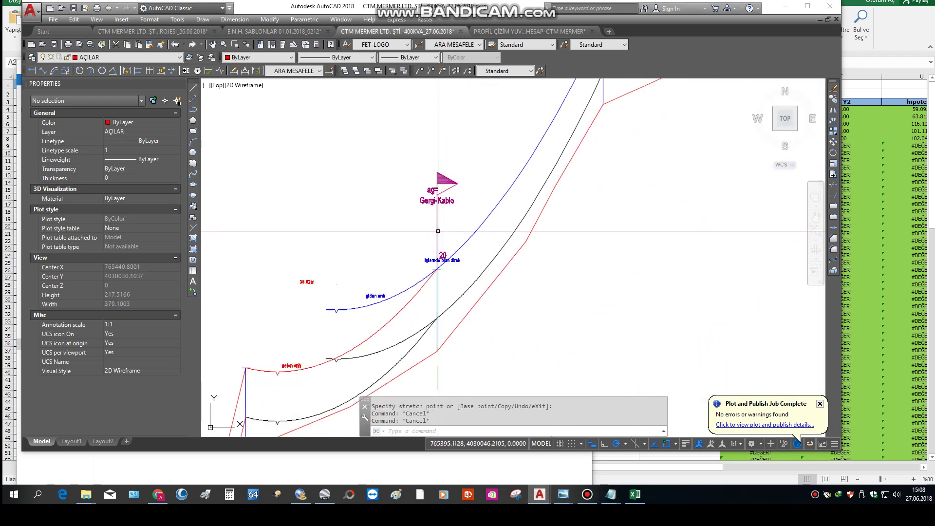
pyautogui.click(437, 219)
pyautogui.write('m')
pyautogui.press('Return')
pyautogui.click(396, 240)
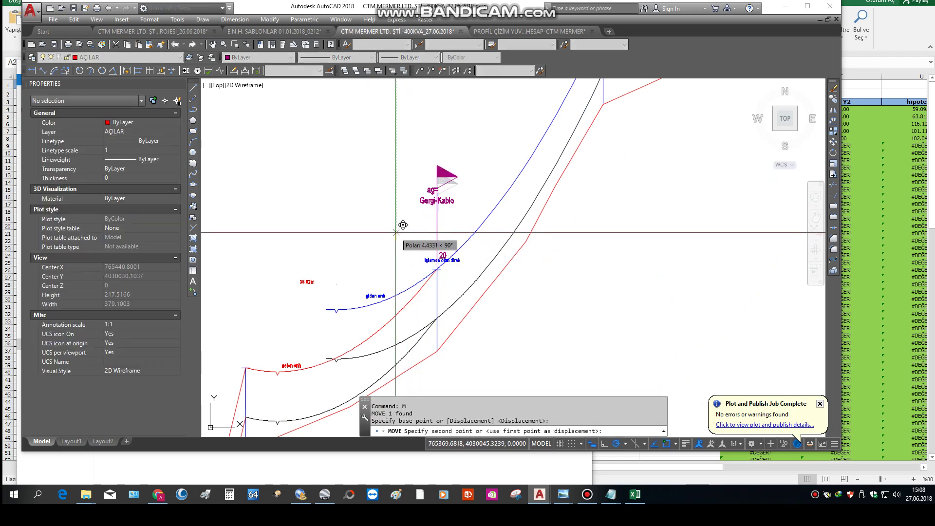
pyautogui.write('120')
pyautogui.press('Return')
pyautogui.scroll(-3, 421, 243)
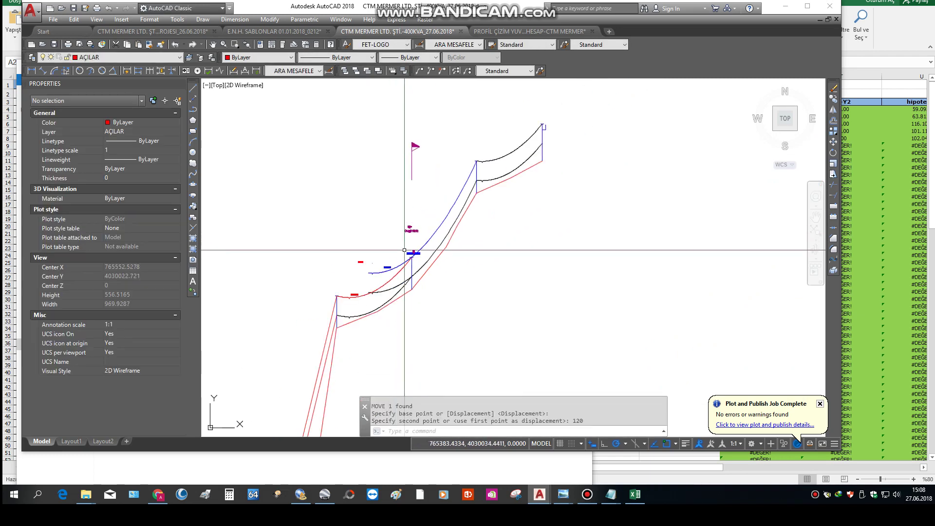
pyautogui.scroll(-1, 422, 246)
pyautogui.press('Escape')
# - Window-select the flag and its labels at the working pole
pyautogui.scroll(1, 422, 247)
pyautogui.scroll(1, 427, 247)
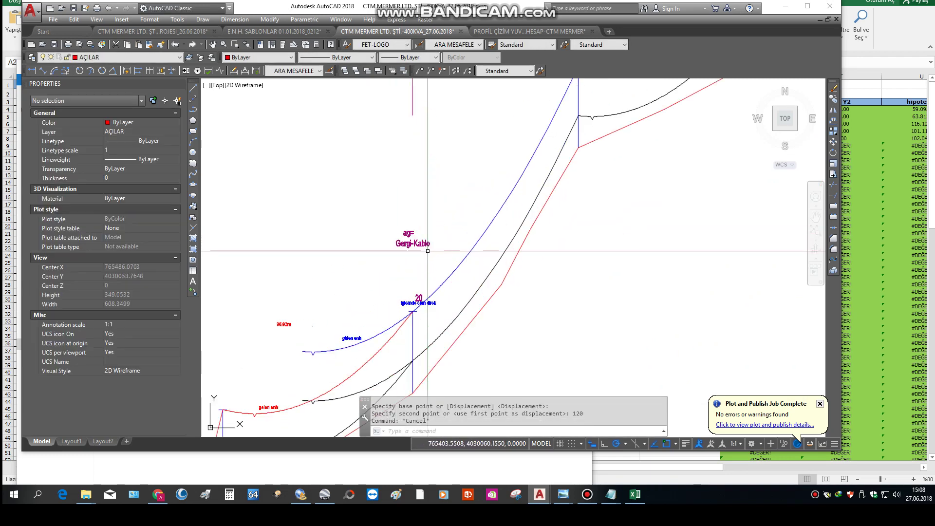
pyautogui.moveTo(426, 248); pyautogui.dragTo(425, 257, button='middle')
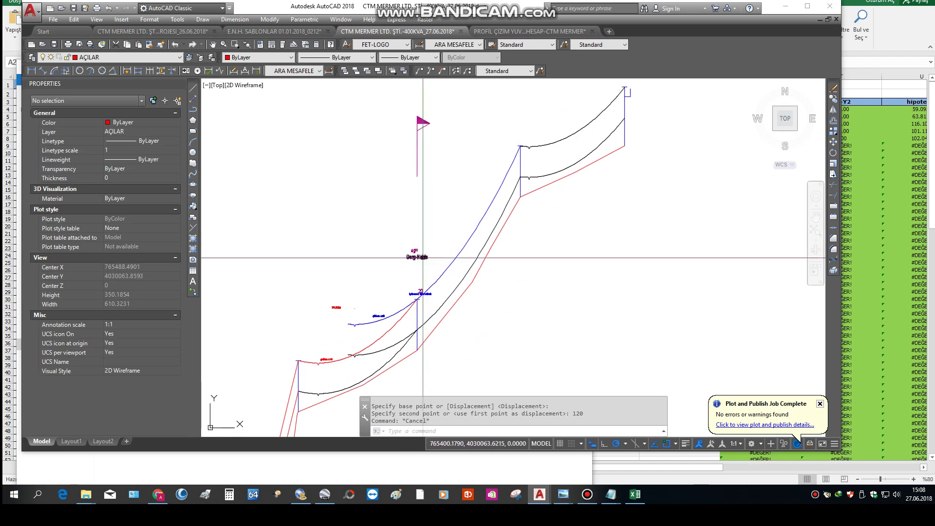
pyautogui.click(415, 151)
pyautogui.click(361, 293)
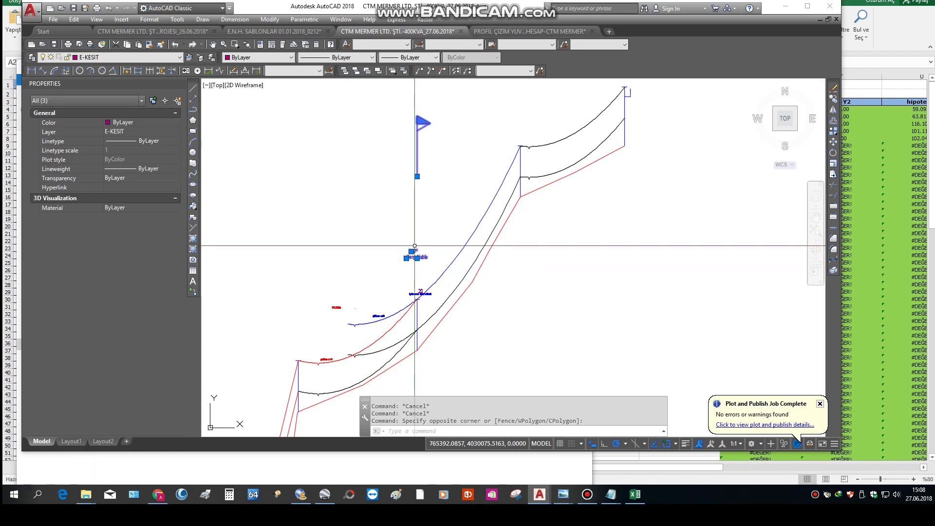
# - Switch to the E.N.H. SABLONLAR drawing and zoom out over its template sheets
pyautogui.click(274, 31)
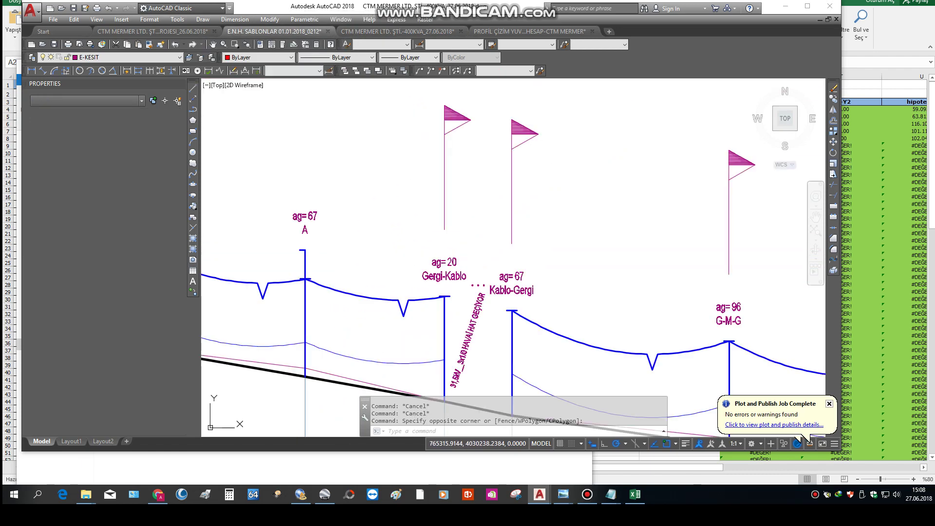
pyautogui.scroll(-2, 476, 244)
pyautogui.scroll(-2, 468, 273)
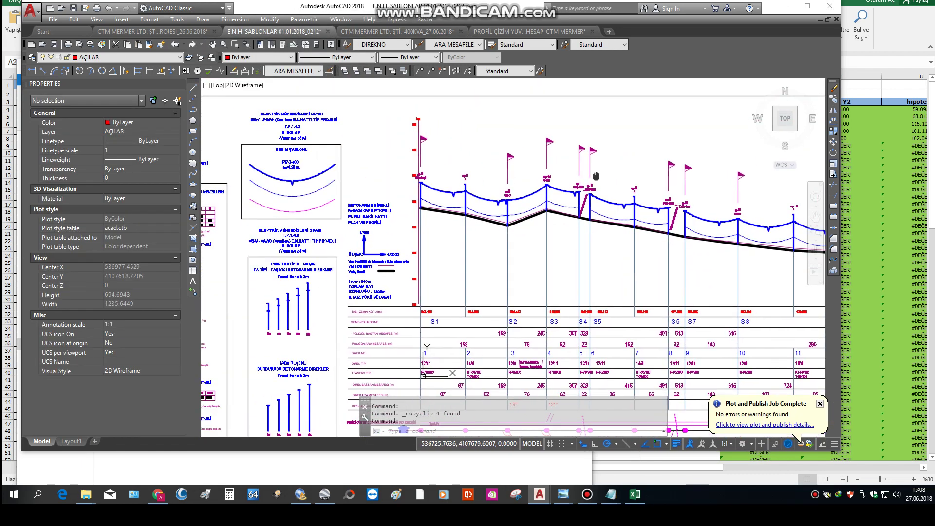
pyautogui.scroll(-1, 458, 312)
pyautogui.scroll(-1, 449, 340)
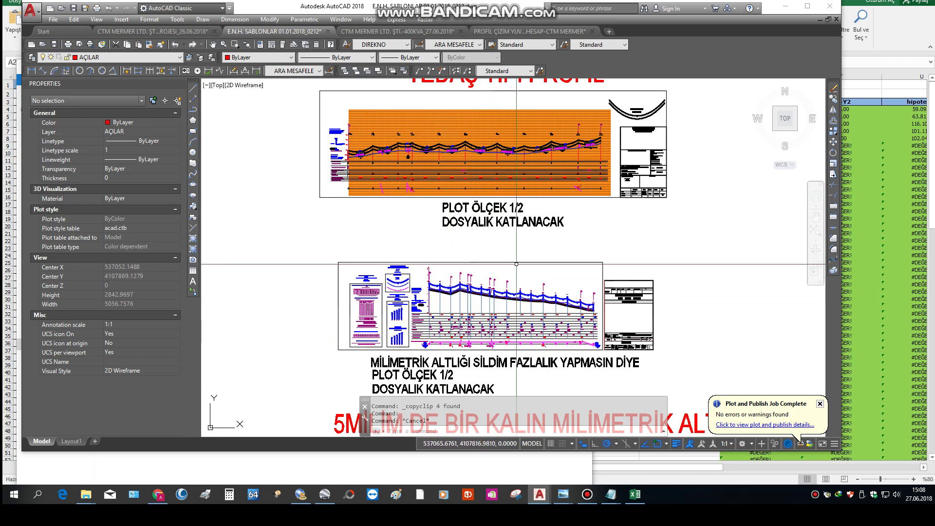
pyautogui.moveTo(86, 495)
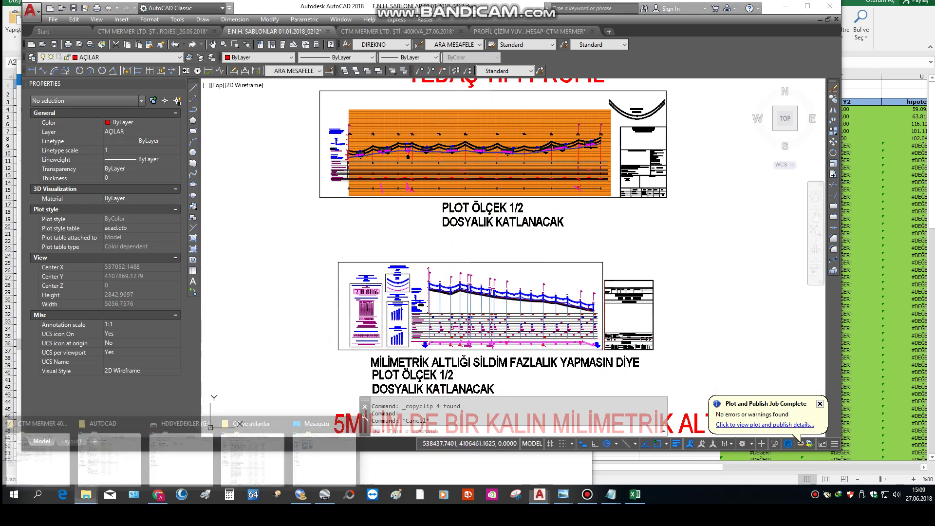
# - Open the profile DWG from the 400 KVA_04.05.2018 project folder via File Explorer
pyautogui.click(38, 453)
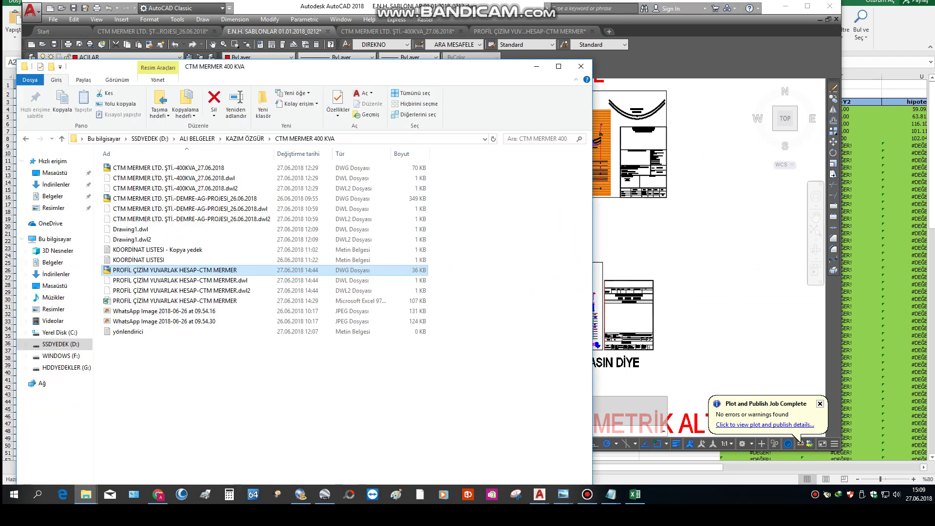
pyautogui.hotkey('alt', 'Up')
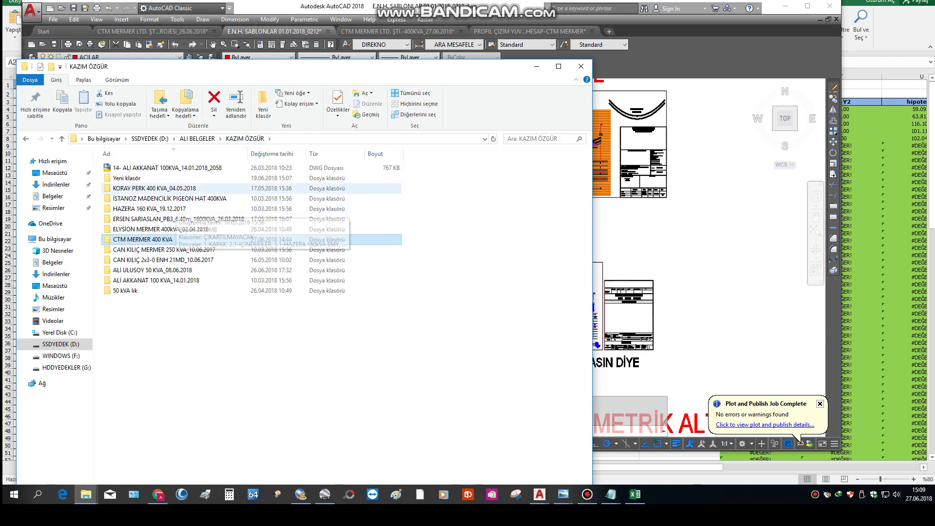
pyautogui.doubleClick(146, 188)
pyautogui.doubleClick(160, 362)
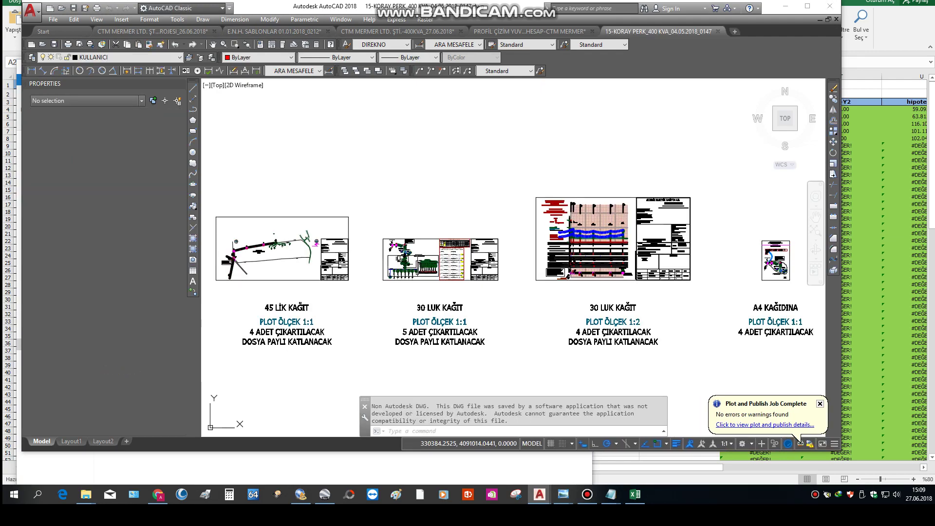
# - Add a vertical 120 linear dimension beside pole 2, from the flag-pole bottom to the pole top
pyautogui.scroll(4, 560, 213)
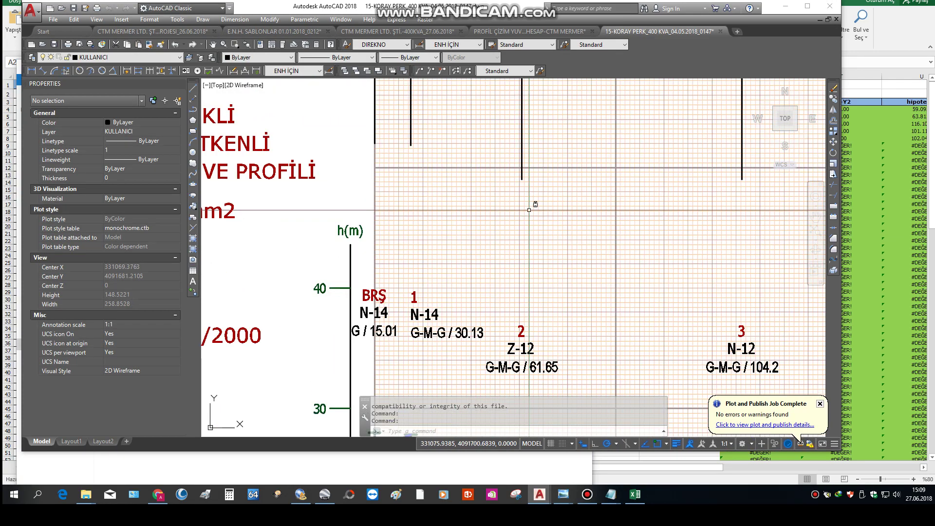
pyautogui.scroll(-2, 545, 210)
pyautogui.write('DLIı')
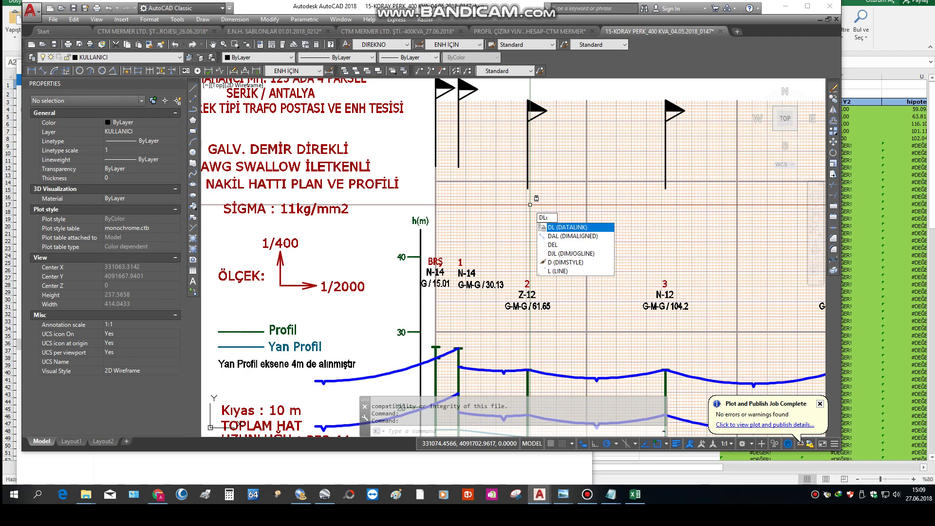
pyautogui.press('Return')
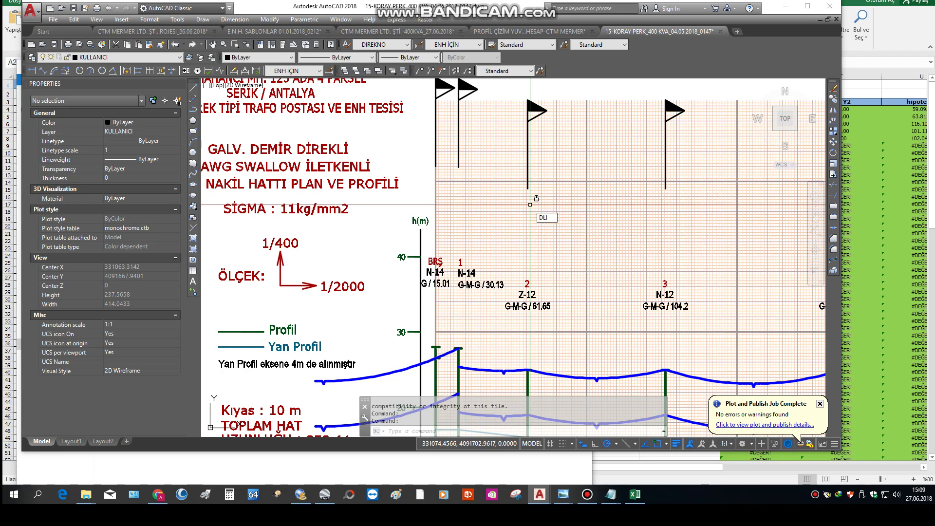
pyautogui.scroll(3, 523, 193)
pyautogui.click(523, 177)
pyautogui.scroll(-3, 522, 195)
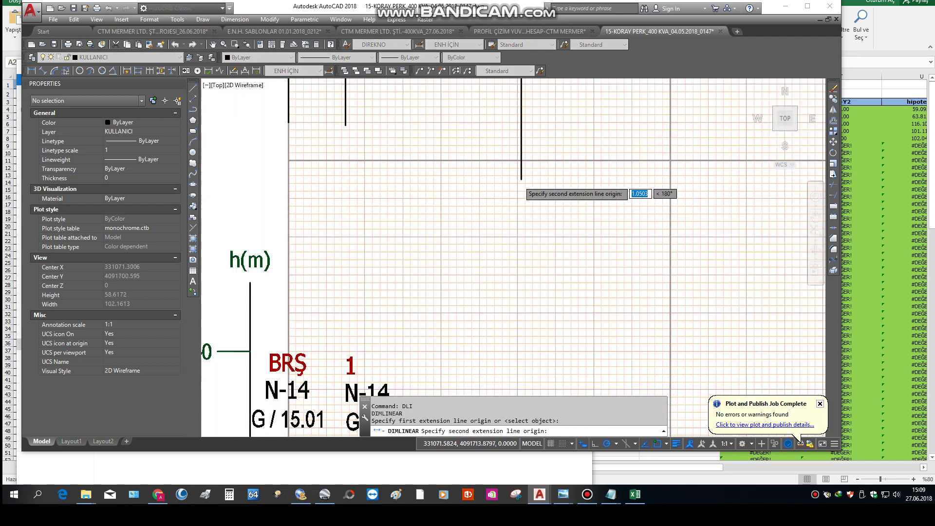
pyautogui.scroll(5, 521, 301)
pyautogui.scroll(3, 518, 221)
pyautogui.scroll(5, 520, 224)
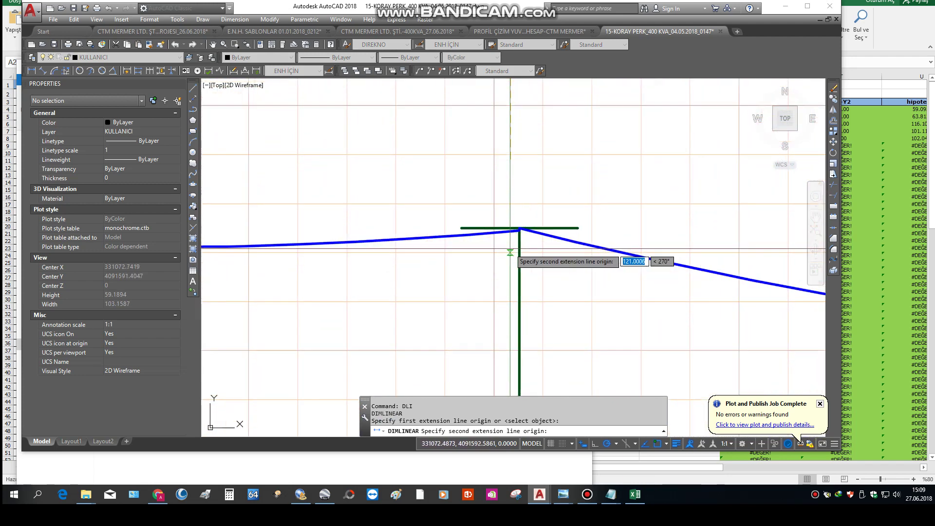
pyautogui.scroll(3, 521, 226)
pyautogui.scroll(3, 518, 229)
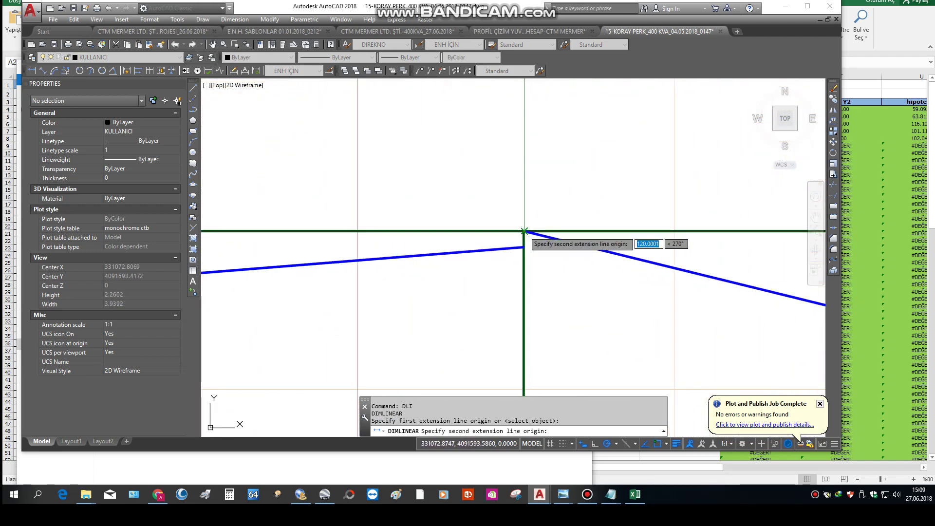
pyautogui.scroll(2, 517, 234)
pyautogui.click(517, 237)
pyautogui.scroll(-5, 517, 237)
pyautogui.scroll(5, 492, 141)
pyautogui.moveTo(634, 203); pyautogui.dragTo(536, 154, button='middle')
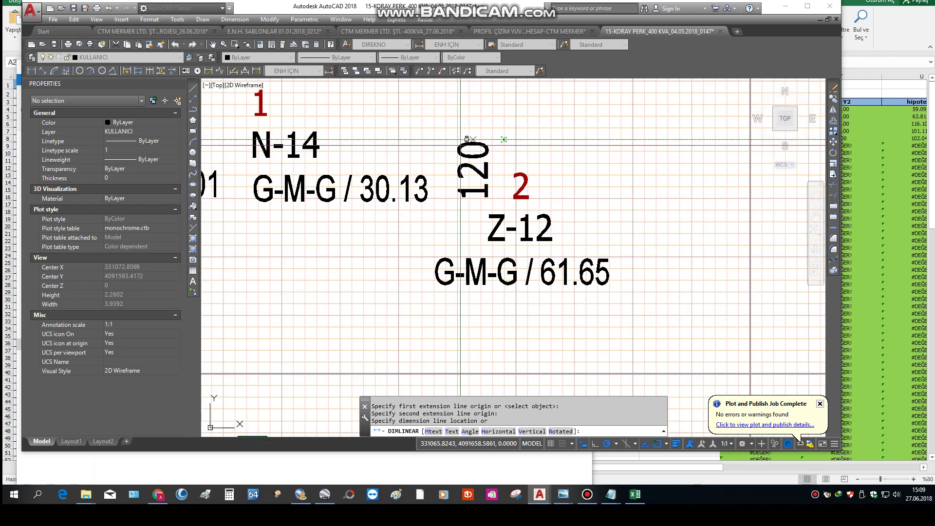
pyautogui.scroll(-3, 486, 152)
pyautogui.scroll(-3, 487, 153)
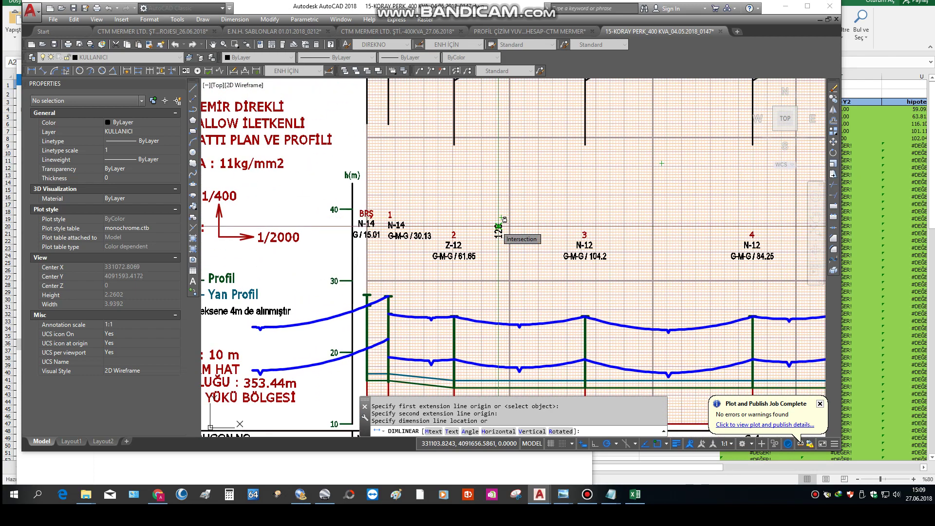
pyautogui.click(497, 230)
# - Switch the new 120 dimension to another dimension style
pyautogui.click(480, 44)
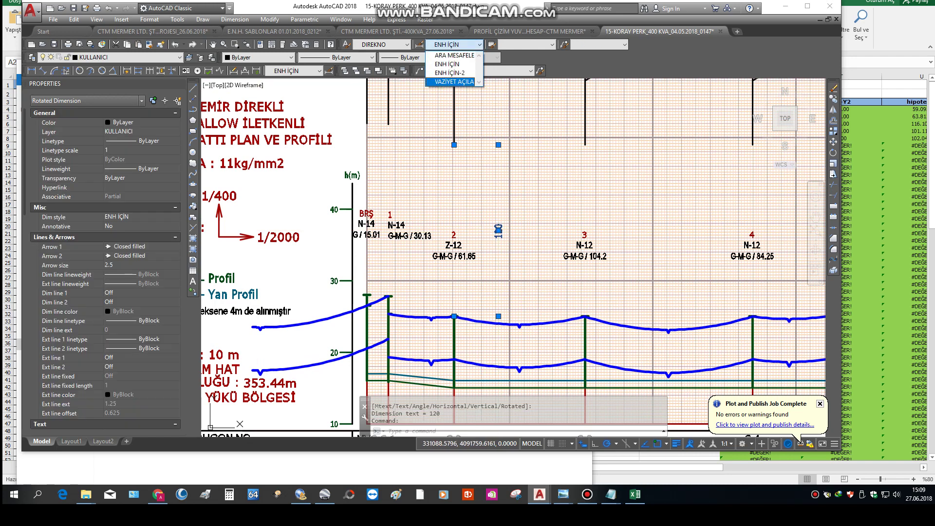
pyautogui.click(453, 52)
pyautogui.scroll(4, 497, 227)
pyautogui.scroll(-4, 496, 221)
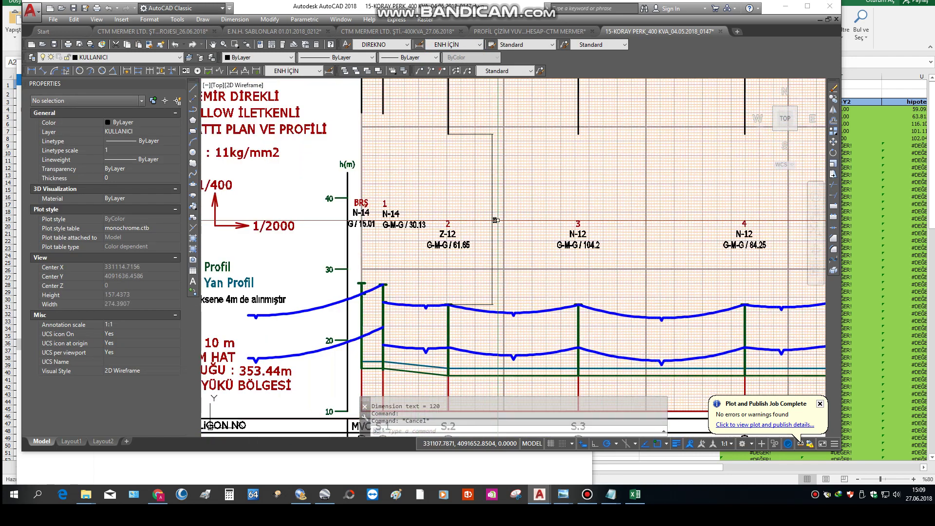
pyautogui.press('Escape')
pyautogui.scroll(2, 495, 220)
# - Dimension the 40.24 span from below pole 2's label to the top of pole 2
pyautogui.write('d')
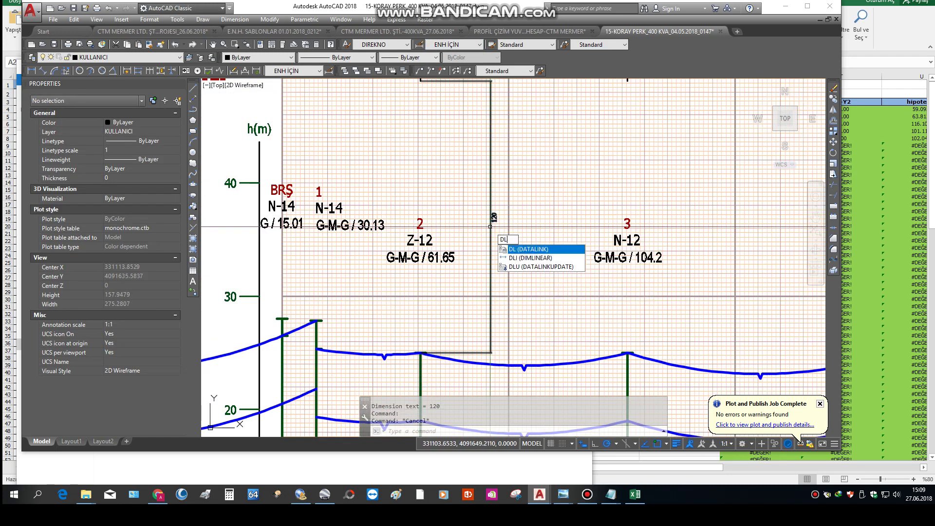
pyautogui.write('li')
pyautogui.press('Return')
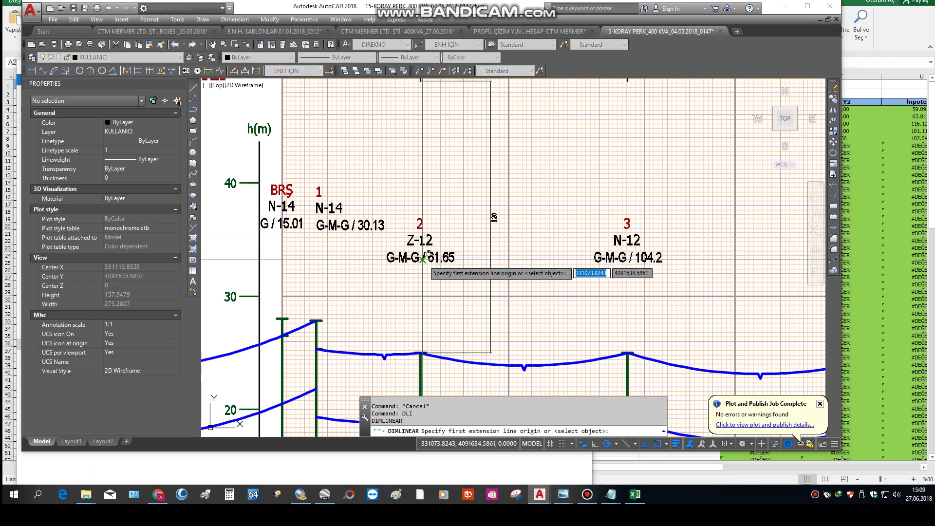
pyautogui.scroll(3, 416, 258)
pyautogui.scroll(-4, 414, 259)
pyautogui.scroll(3, 419, 261)
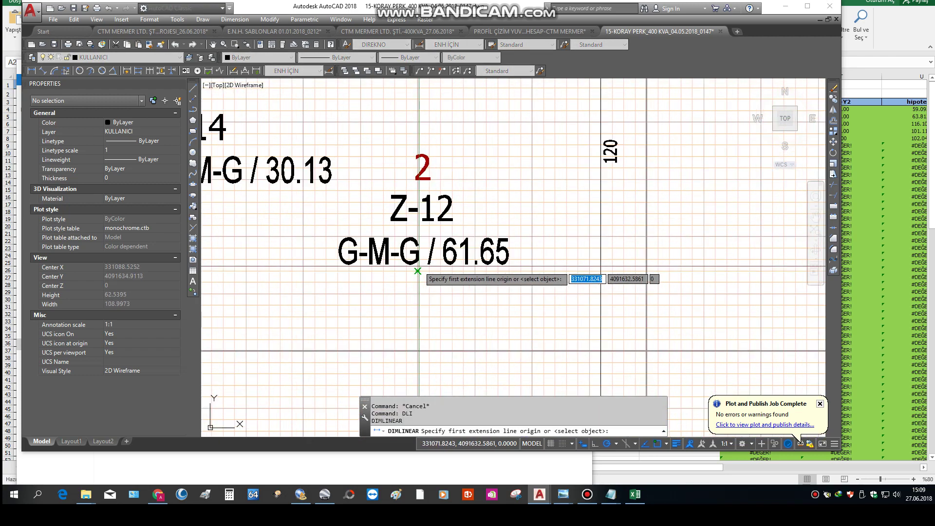
pyautogui.scroll(-5, 423, 263)
pyautogui.click(424, 263)
pyautogui.scroll(4, 404, 380)
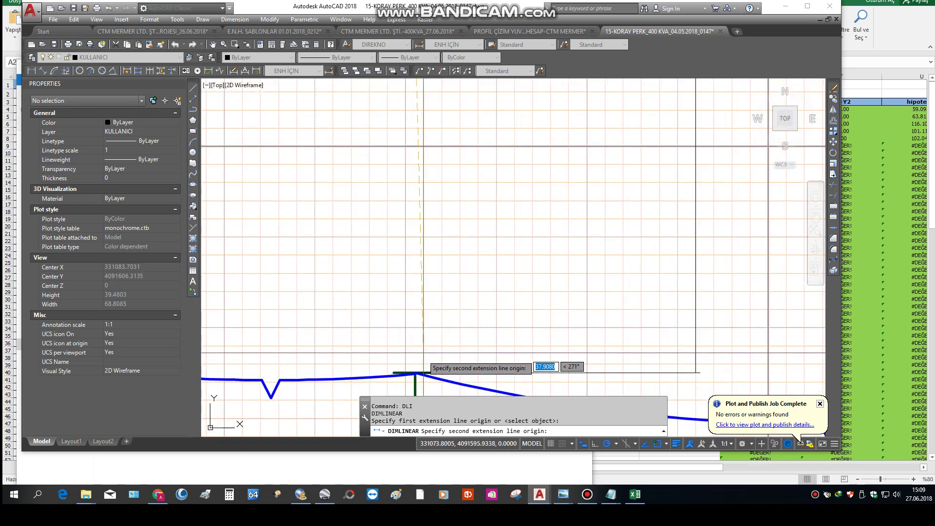
pyautogui.scroll(2, 403, 381)
pyautogui.click(403, 382)
pyautogui.scroll(-5, 483, 306)
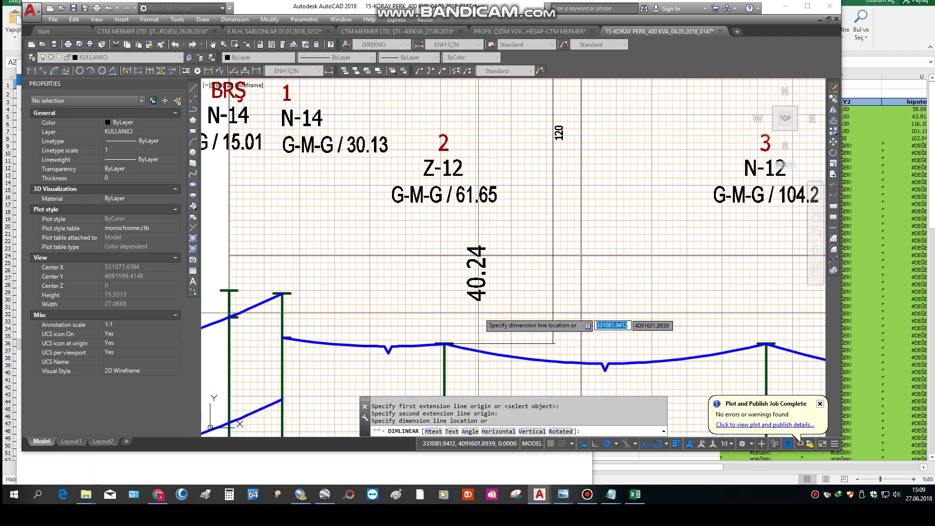
pyautogui.click(491, 292)
pyautogui.press('Escape')
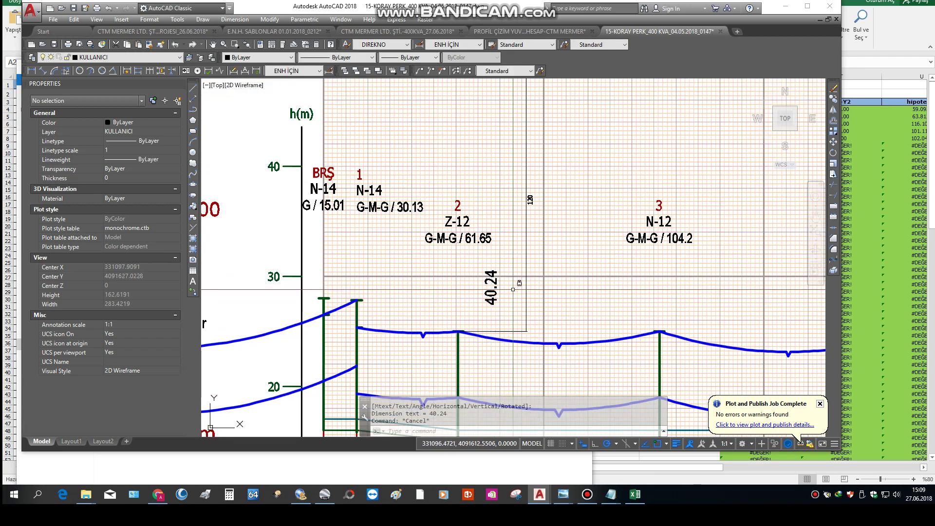
# - Cancel the property match, pan the profile, and switch to the CTM MERMER 400KVA drawing
pyautogui.click(527, 289)
pyautogui.press('Return')
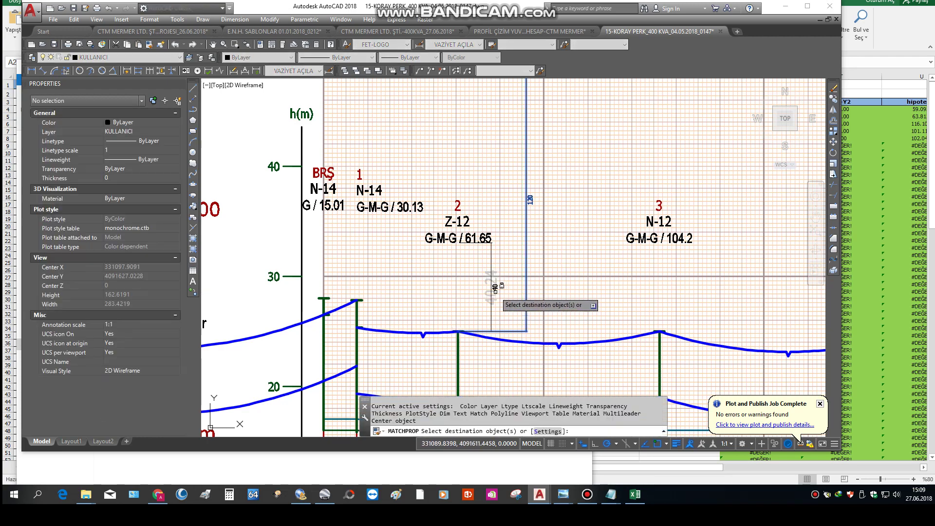
pyautogui.press('Escape')
pyautogui.scroll(-2, 528, 200)
pyautogui.moveTo(532, 203); pyautogui.dragTo(469, 276, button='middle')
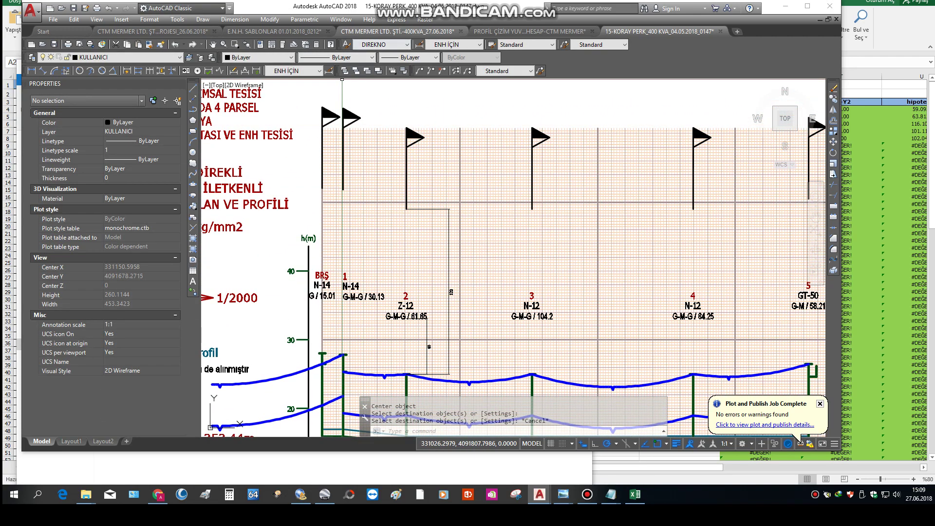
pyautogui.click(397, 31)
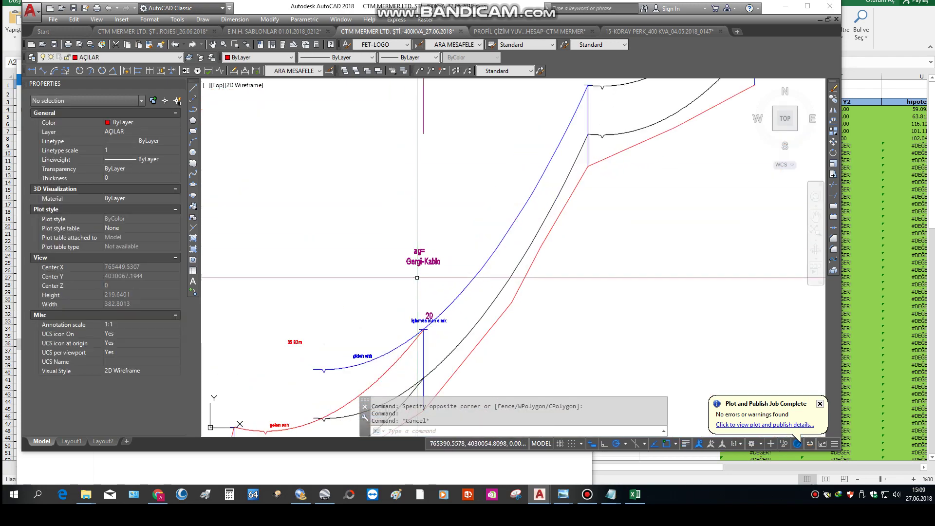
# - Change the pole label from ag= to ag=35.82m by pasting the distance value
pyautogui.scroll(3, 424, 271)
pyautogui.press('Escape')
pyautogui.doubleClick(420, 239)
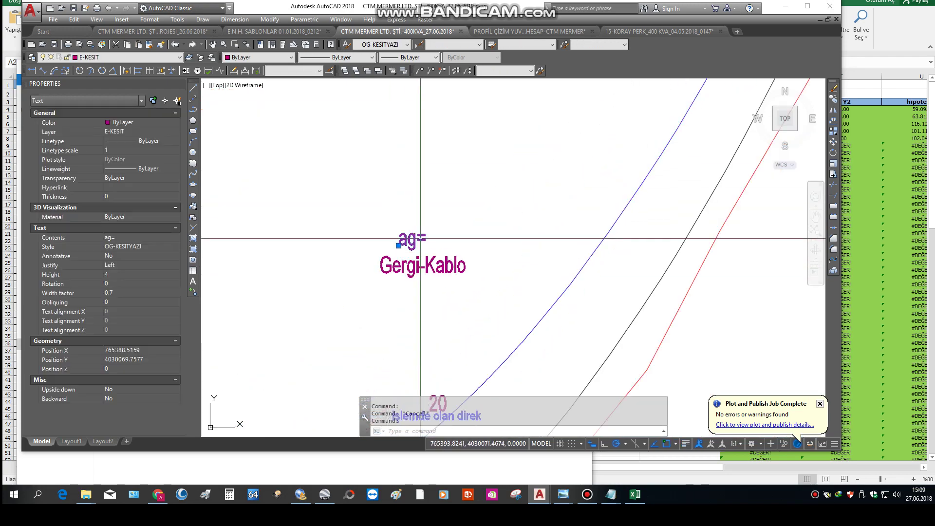
pyautogui.scroll(-2, 435, 241)
pyautogui.press('Escape')
pyautogui.doubleClick(299, 331)
pyautogui.hotkey('ctrl', 'c')
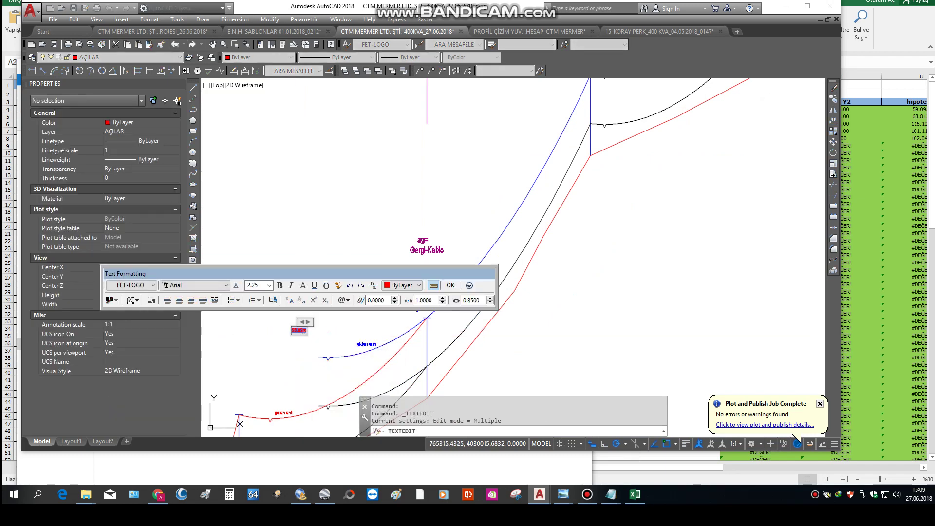
pyautogui.press('Escape')
pyautogui.scroll(4, 429, 243)
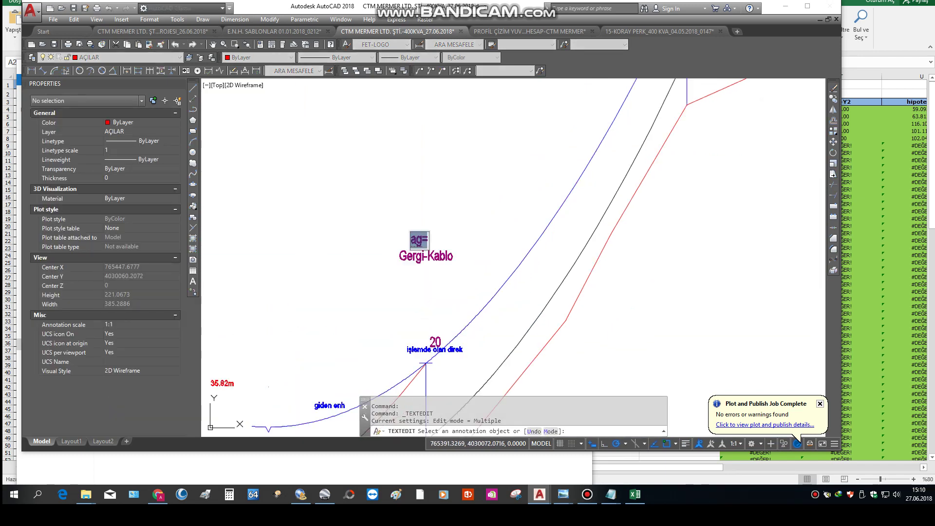
pyautogui.click(428, 243)
pyautogui.hotkey('ctrl', 'v')
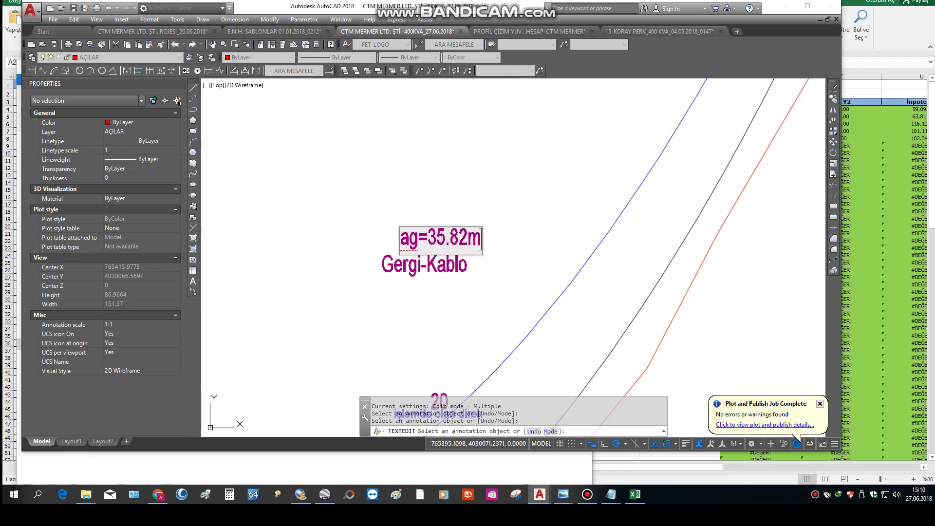
pyautogui.press('Return')
pyautogui.press('Escape')
pyautogui.scroll(-3, 421, 246)
# - Centre-justify both the ag=35.82m and Gergi-Kablo texts in Properties
pyautogui.moveTo(453, 259); pyautogui.dragTo(410, 236)
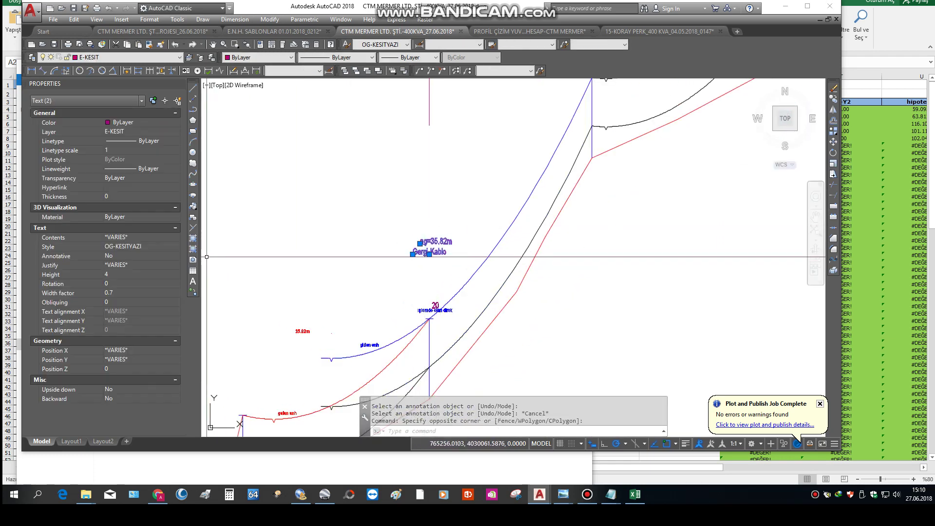
pyautogui.click(176, 265)
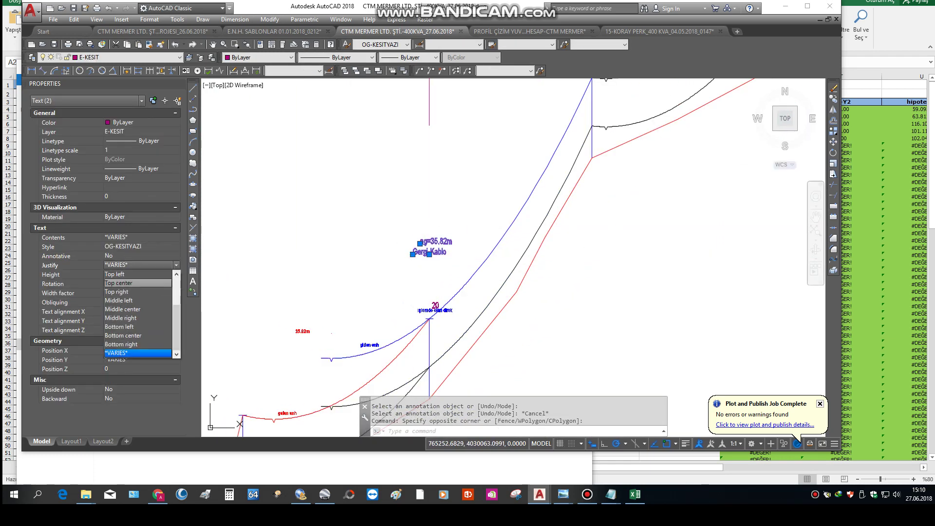
pyautogui.click(113, 283)
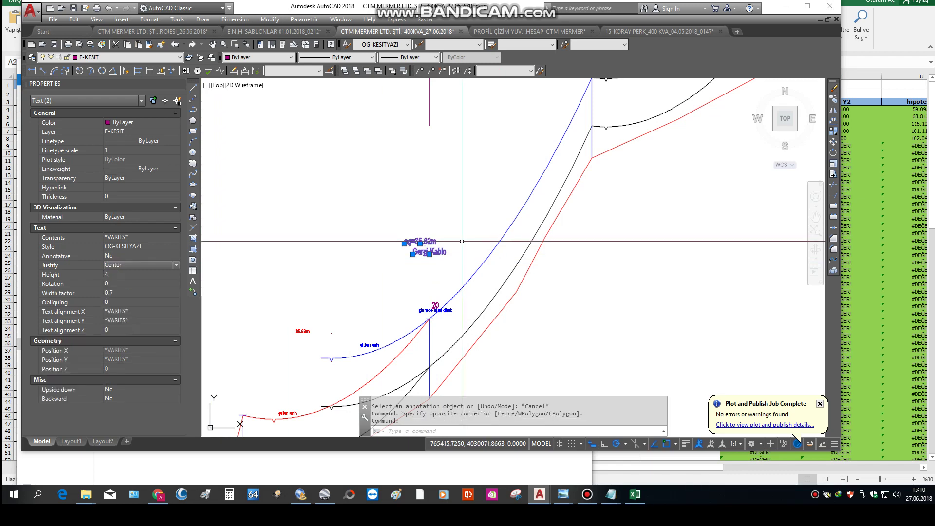
pyautogui.click(420, 243)
pyautogui.press('Escape')
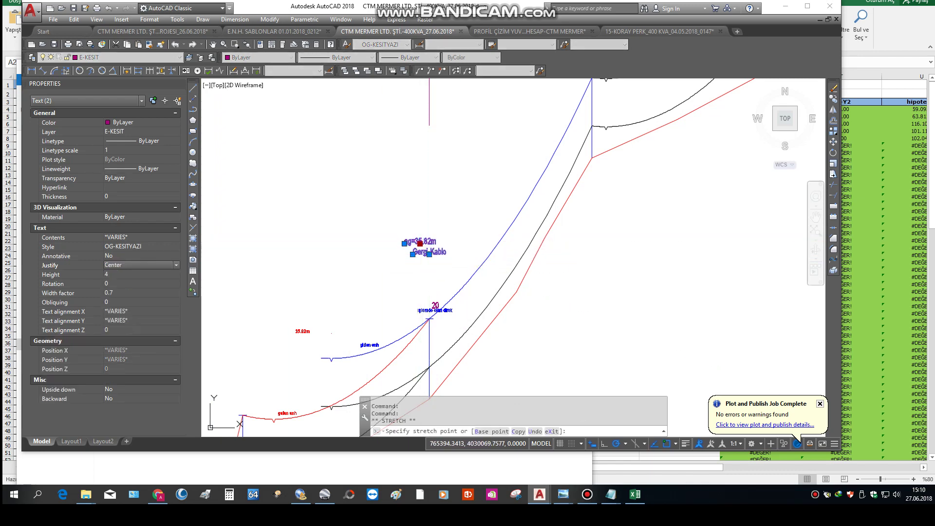
pyautogui.scroll(3, 429, 254)
# - Retype the Gergi-Kablo text as G-M-G
pyautogui.doubleClick(426, 258)
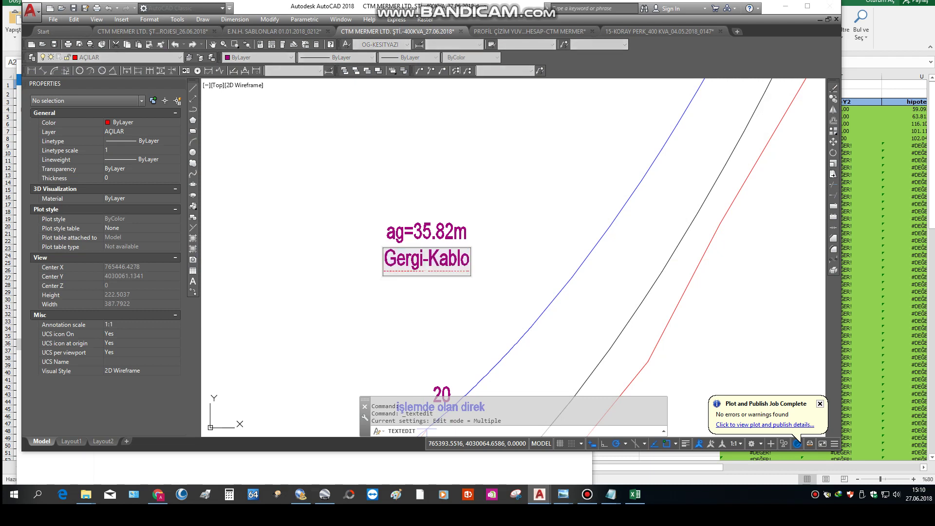
pyautogui.write('g')
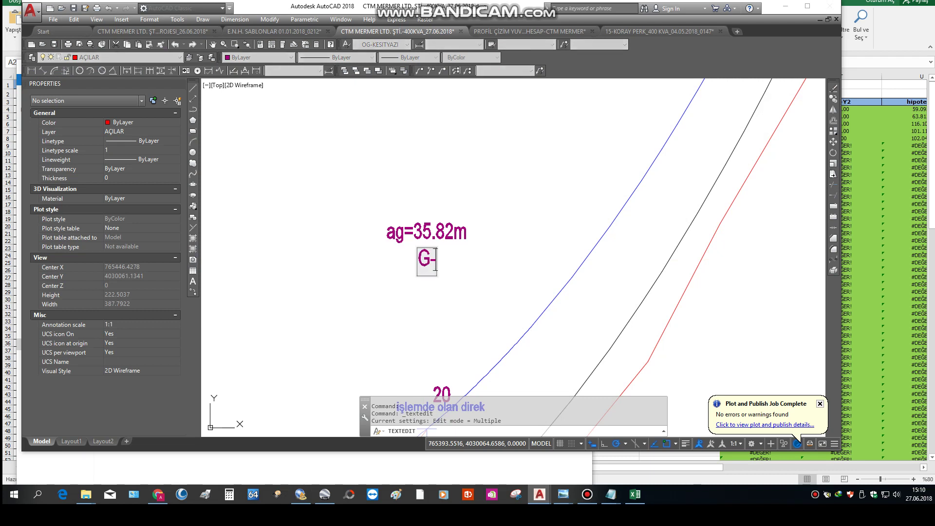
pyautogui.write('M-G')
pyautogui.press('Return')
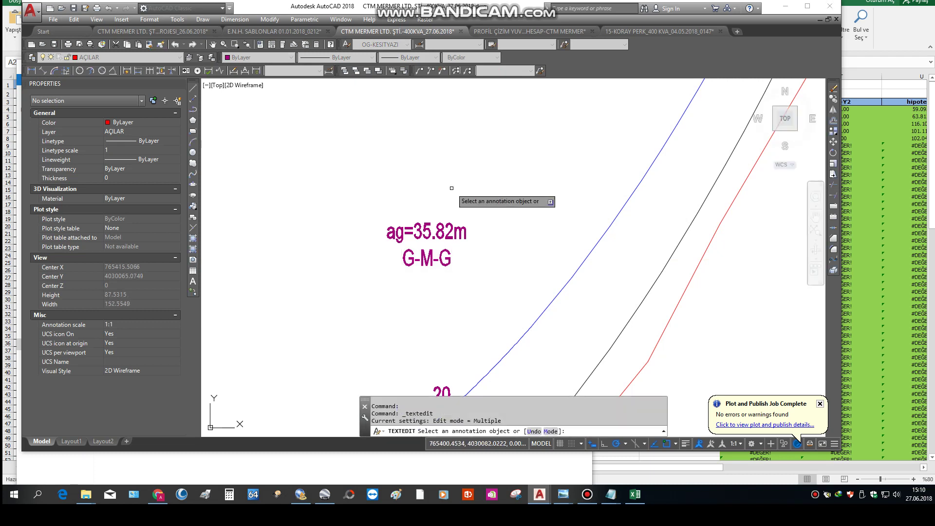
pyautogui.press('Escape')
pyautogui.scroll(-3, 483, 248)
pyautogui.scroll(-2, 483, 248)
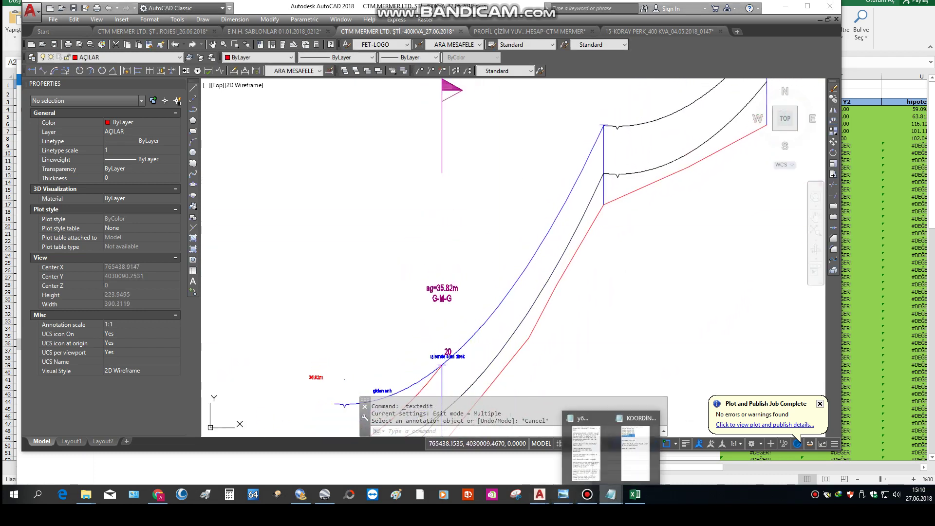
pyautogui.click(610, 495)
pyautogui.scroll(-1, 731, 234)
pyautogui.write('DURDURUCU DİREKTE GERGİ İLE HAT GELİYO')
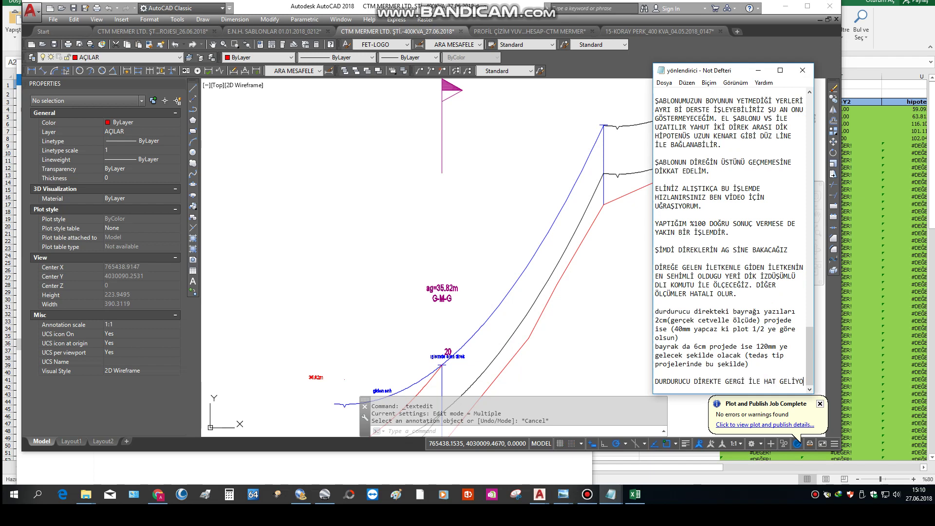
# - Finish the note explaining the stop pole continues on tension, hence G-M-G YAZDIK
pyautogui.write('R')
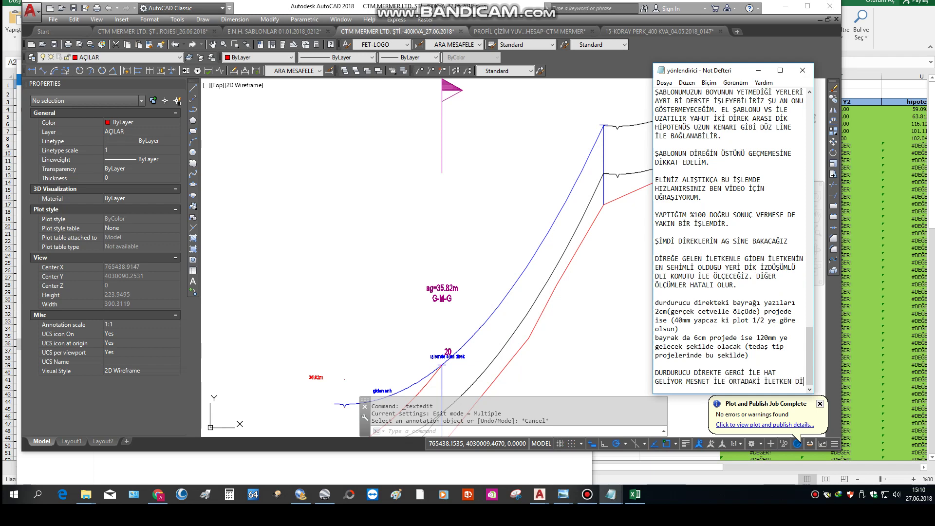
pyautogui.write('REĞİN ÜSTÜNDEN ATLIYOR GE')
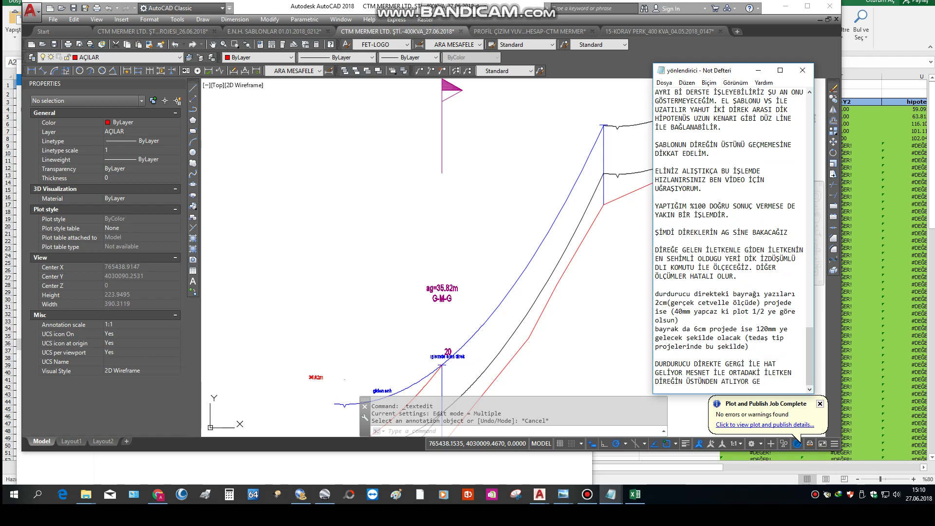
pyautogui.write('TEKRAR DEVAM EDİYOR O YÜZDEN')
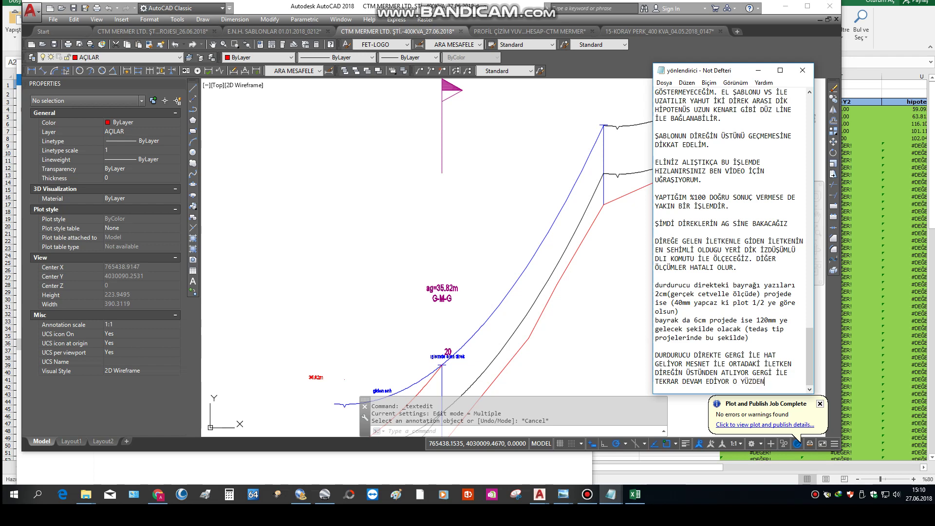
pyautogui.press('Return')
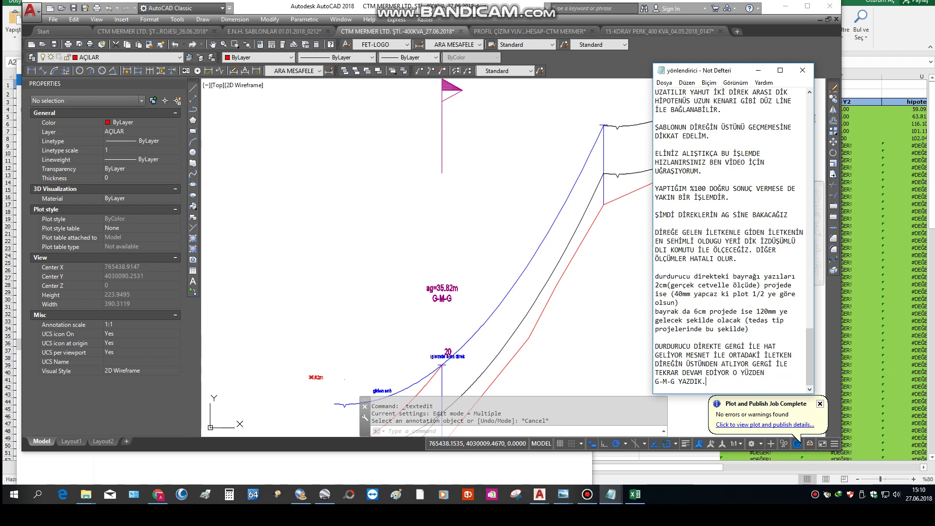
pyautogui.click(482, 200)
pyautogui.scroll(-1, 482, 200)
# - Dimension the 170.77 horizontal distance from the pole top to the blue sag curve's lowest point
pyautogui.scroll(-2, 482, 199)
pyautogui.scroll(-2, 482, 199)
pyautogui.scroll(-1, 482, 199)
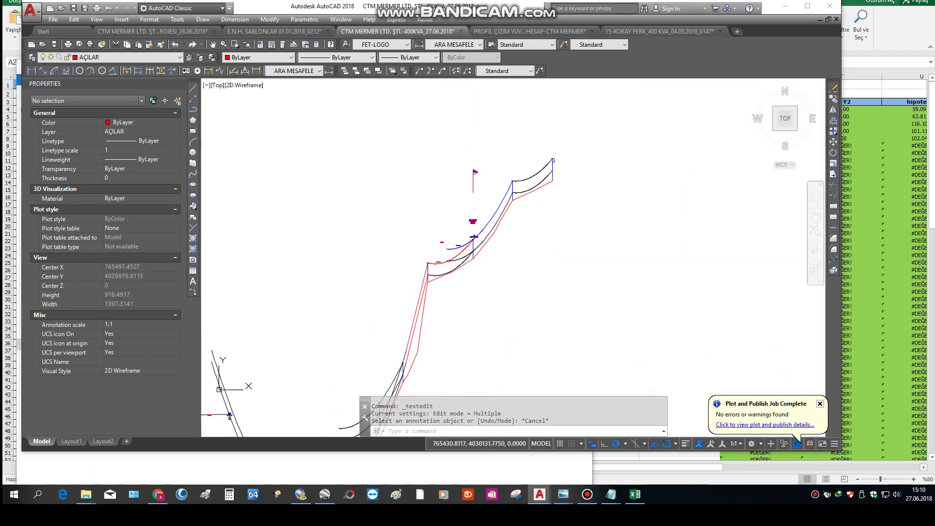
pyautogui.scroll(2, 482, 199)
pyautogui.scroll(2, 464, 203)
pyautogui.scroll(1, 467, 248)
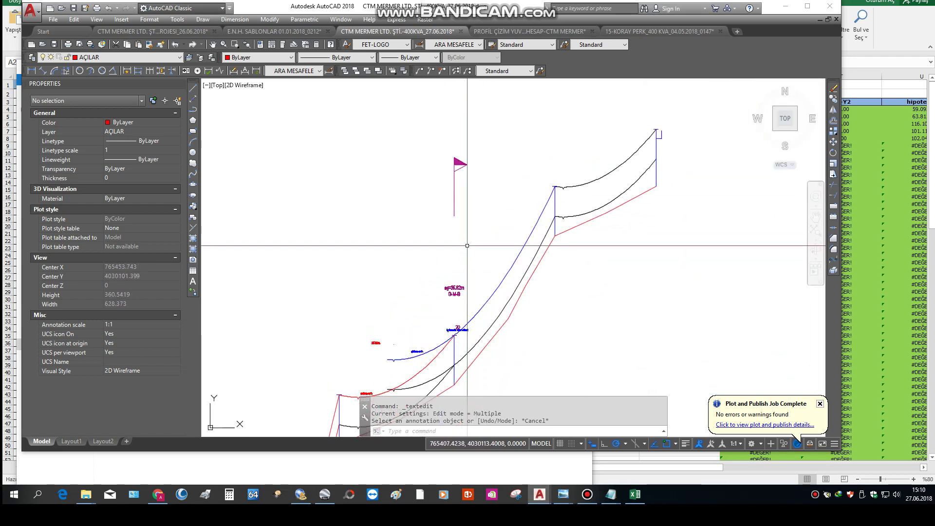
pyautogui.write('DL')
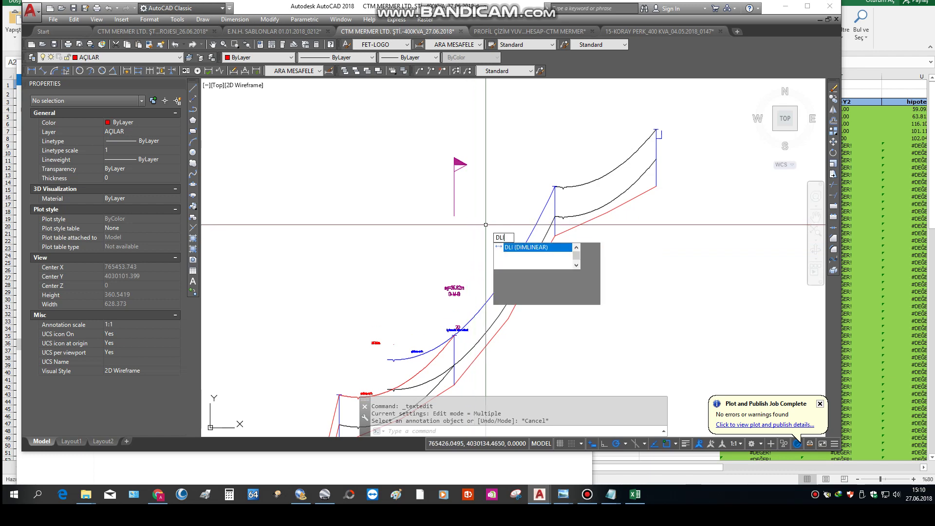
pyautogui.write('I')
pyautogui.press('Return')
pyautogui.scroll(2, 564, 210)
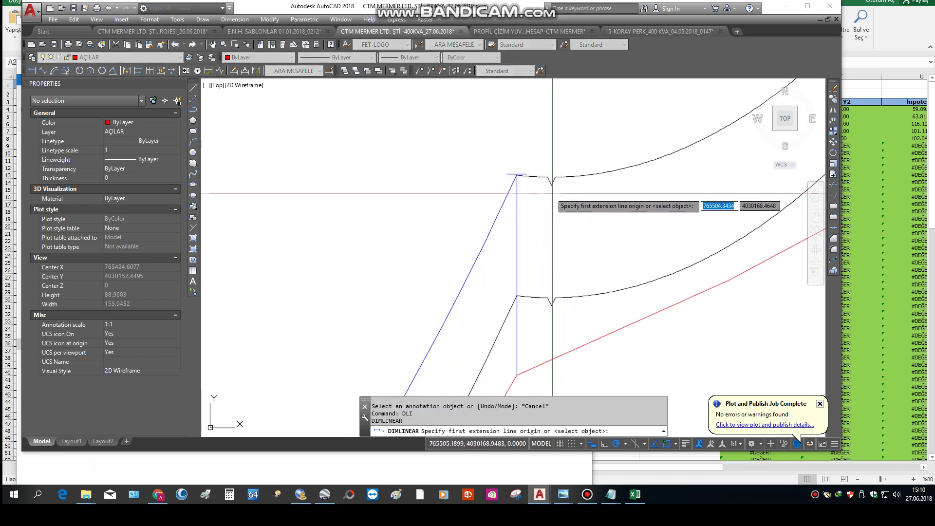
pyautogui.click(549, 176)
pyautogui.scroll(-1, 549, 176)
pyautogui.moveTo(471, 348); pyautogui.dragTo(527, 235, button='middle')
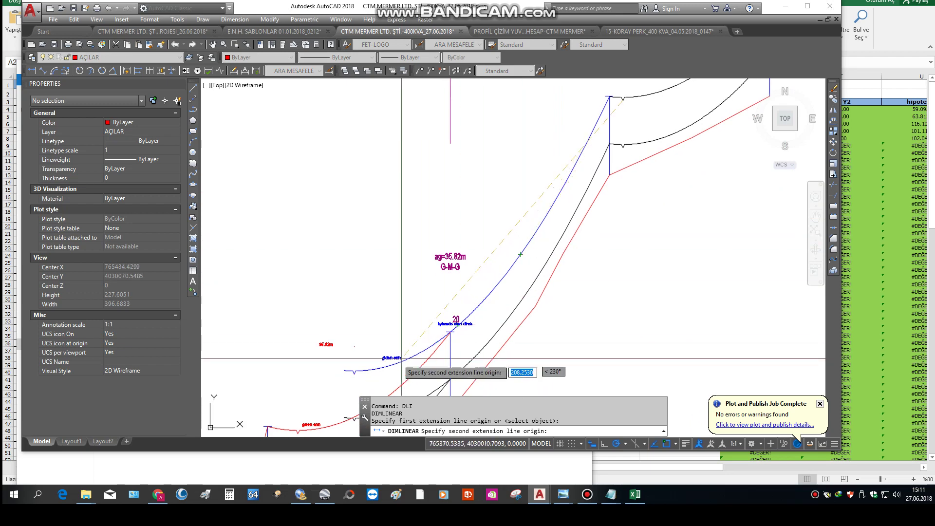
pyautogui.scroll(2, 359, 380)
pyautogui.scroll(4, 359, 359)
pyautogui.scroll(-4, 358, 359)
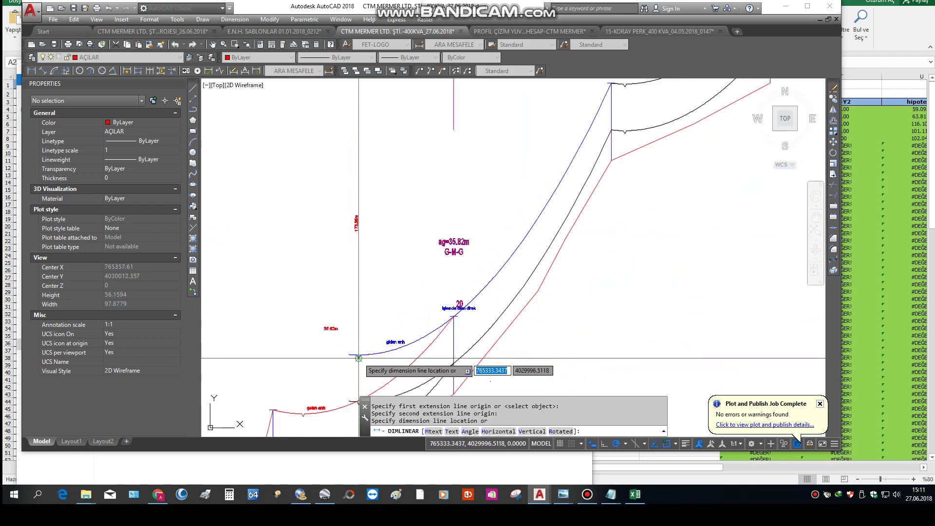
pyautogui.click(554, 220)
pyautogui.click(466, 157)
# - Move the 170.77 dimension text to a new spot above the profile
pyautogui.click(434, 155)
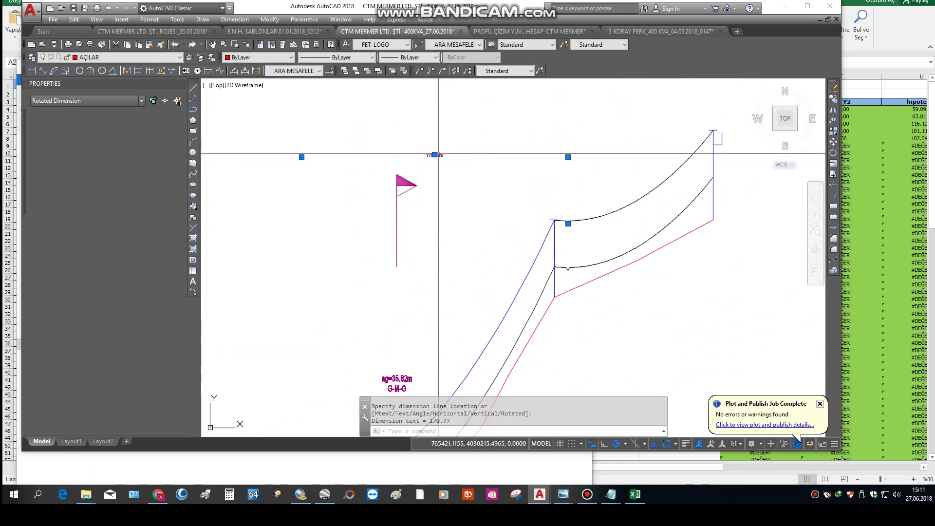
pyautogui.click(434, 155)
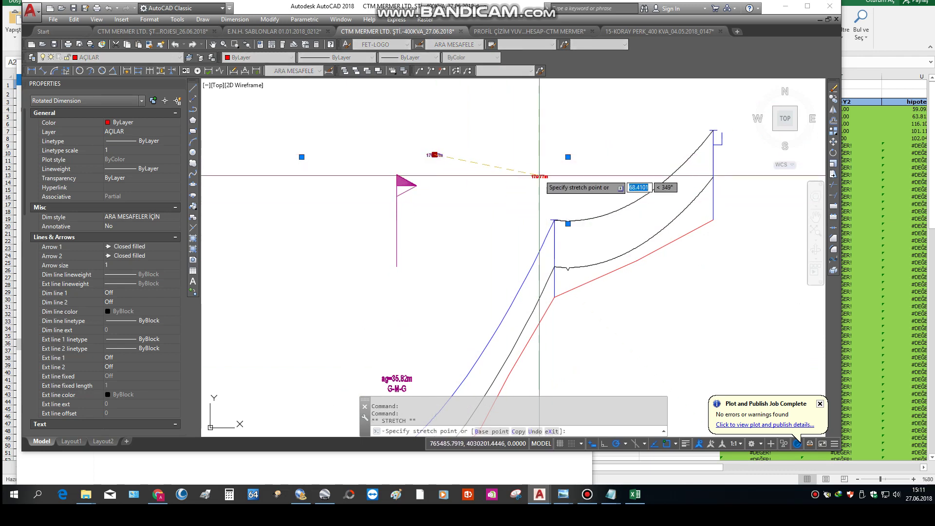
pyautogui.click(537, 165)
pyautogui.press('Escape')
pyautogui.moveTo(404, 334); pyautogui.dragTo(434, 268, button='middle')
pyautogui.press('Escape')
pyautogui.click(445, 155)
# - Copy the flag with its ag=35.82m and G-M-G labels to the next pole
pyautogui.click(417, 314)
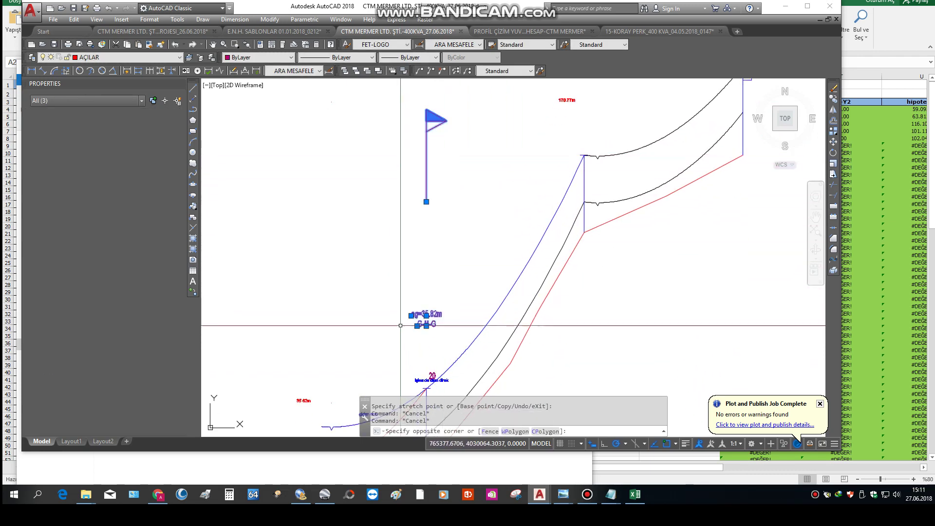
pyautogui.click(834, 99)
pyautogui.scroll(3, 427, 384)
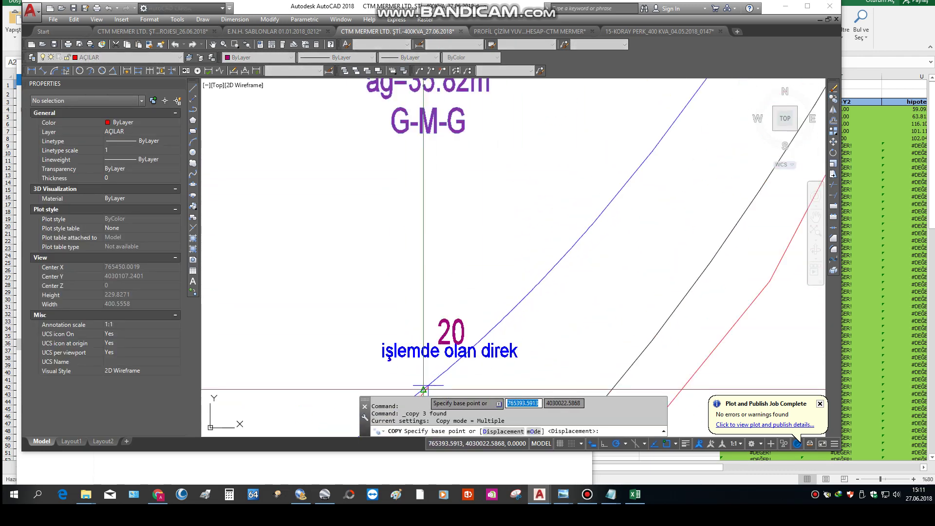
pyautogui.scroll(3, 427, 379)
pyautogui.click(427, 377)
pyautogui.scroll(-5, 427, 376)
pyautogui.scroll(3, 609, 146)
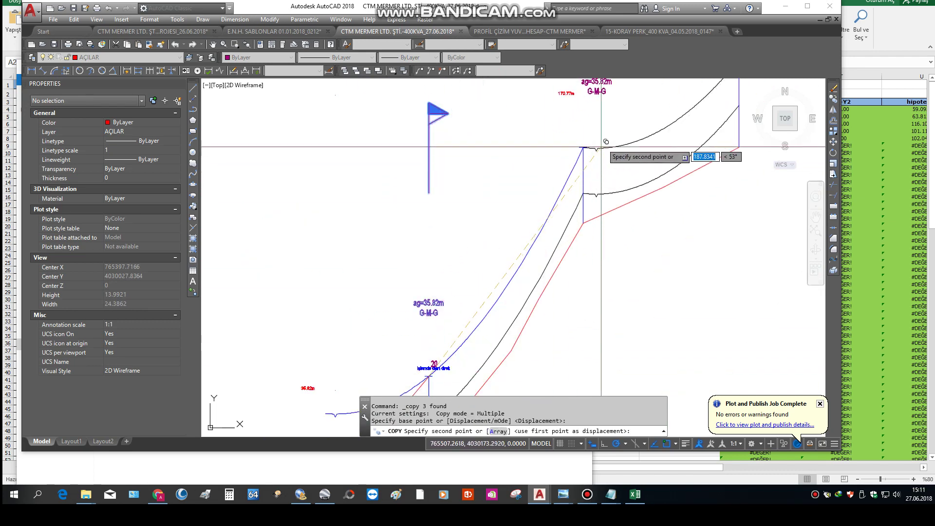
pyautogui.scroll(2, 553, 163)
pyautogui.scroll(1, 412, 269)
pyautogui.press('Escape')
pyautogui.scroll(-3, 412, 269)
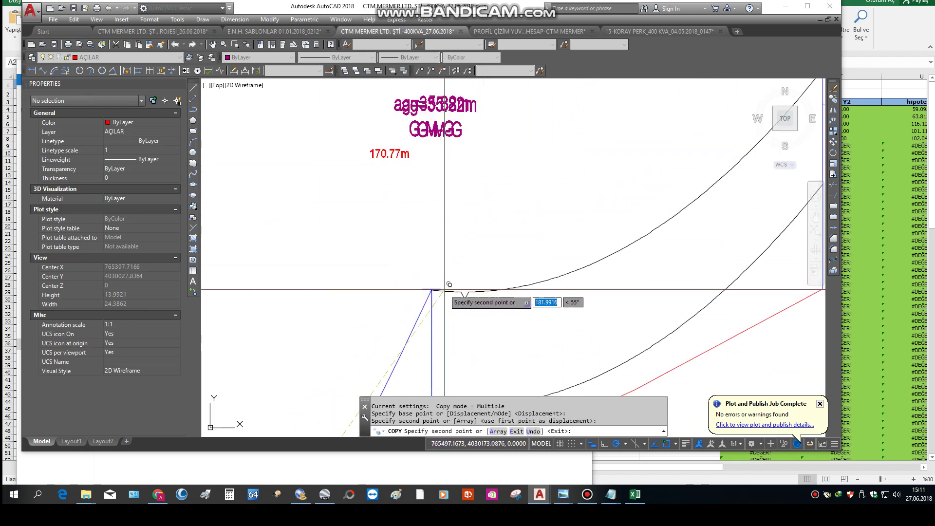
pyautogui.scroll(-2, 412, 270)
pyautogui.moveTo(476, 194); pyautogui.dragTo(457, 235, button='middle')
# - Edit the copied label to read ag=170.77m
pyautogui.doubleClick(415, 280)
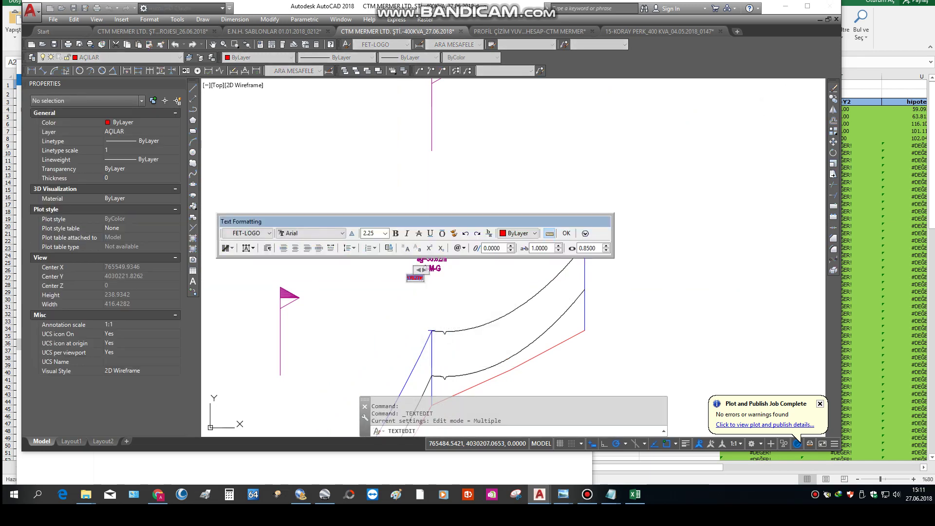
pyautogui.click(426, 270)
pyautogui.scroll(3, 438, 257)
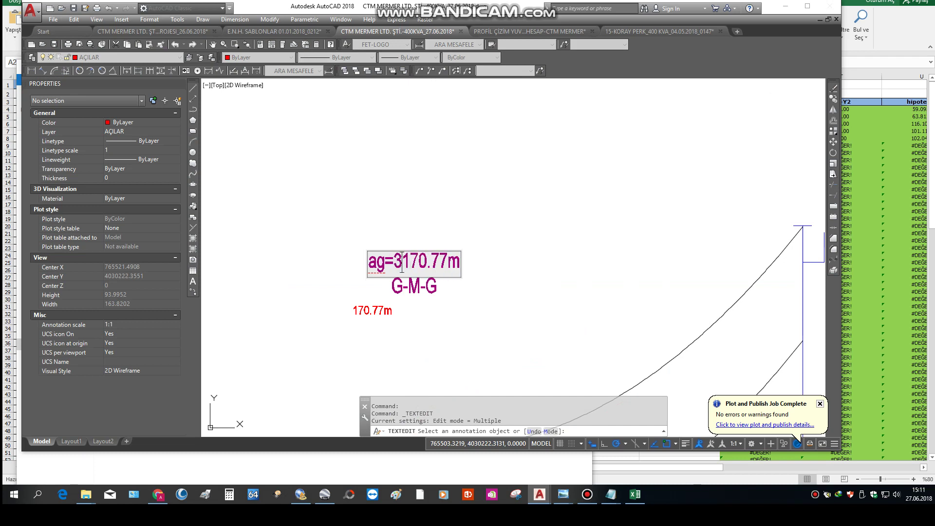
pyautogui.press('BackSpace')
pyautogui.click(474, 208)
pyautogui.scroll(-5, 475, 214)
pyautogui.press('Escape')
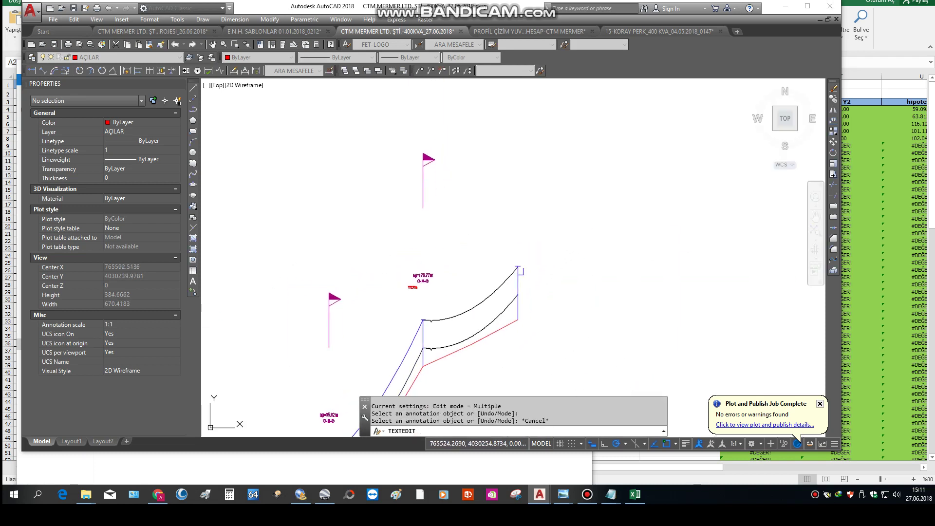
# - Dimension the span between the two pole tops with DLI, measuring 93.39m
pyautogui.write('DLI')
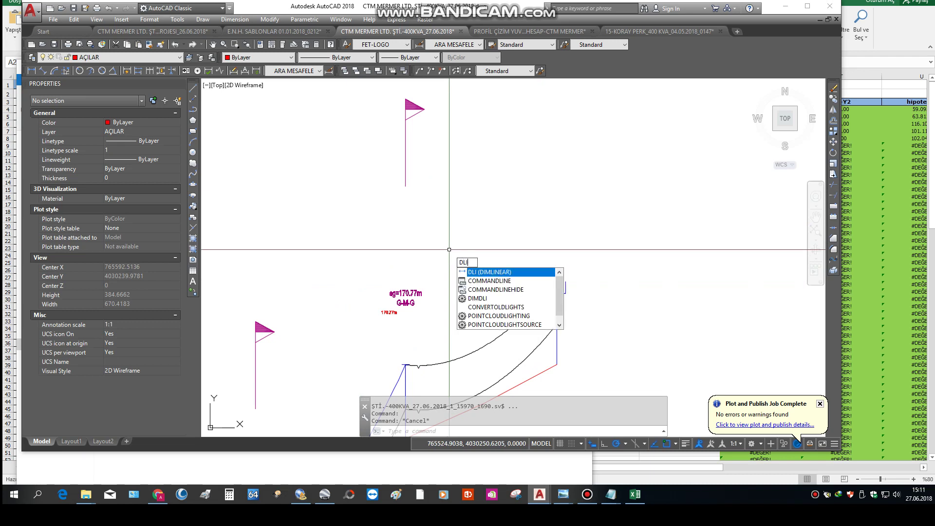
pyautogui.press('Return')
pyautogui.scroll(3, 424, 350)
pyautogui.scroll(3, 427, 365)
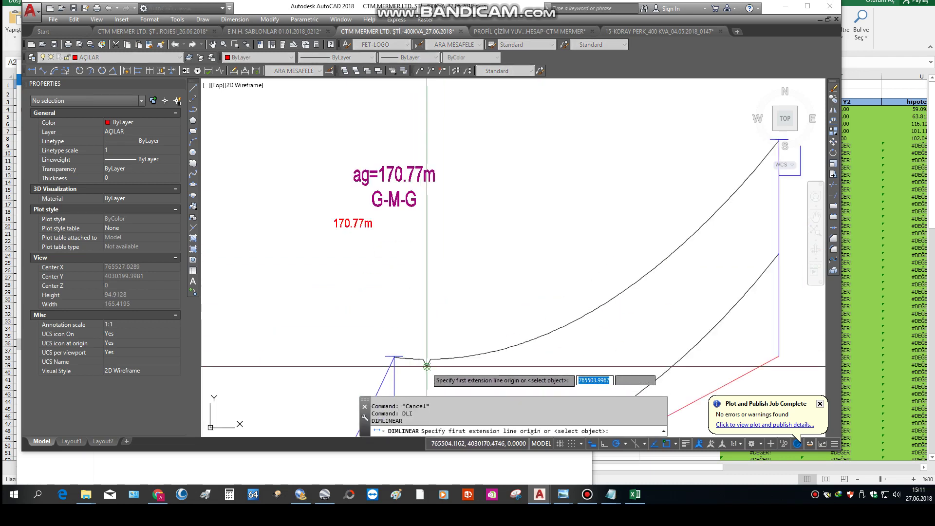
pyautogui.click(426, 366)
pyautogui.scroll(-3, 468, 336)
pyautogui.scroll(3, 525, 335)
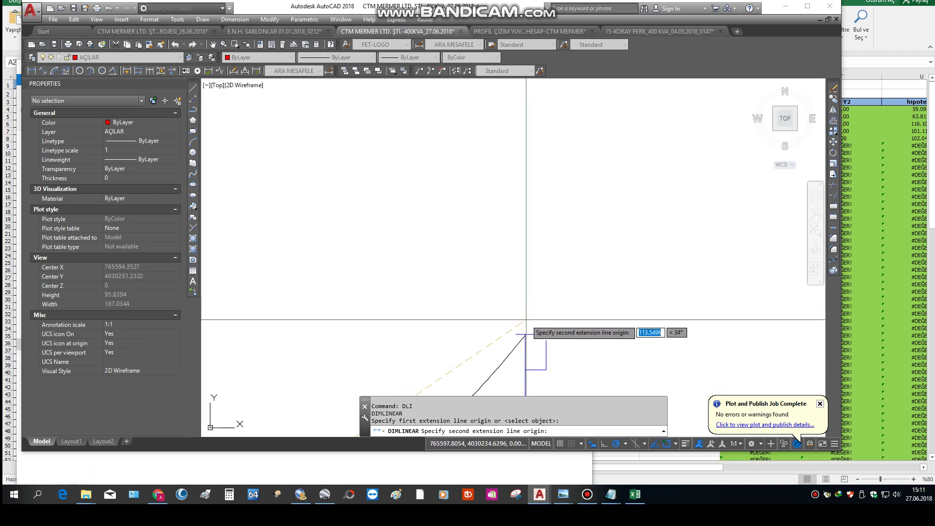
pyautogui.click(525, 335)
pyautogui.scroll(-3, 507, 313)
pyautogui.scroll(2, 418, 250)
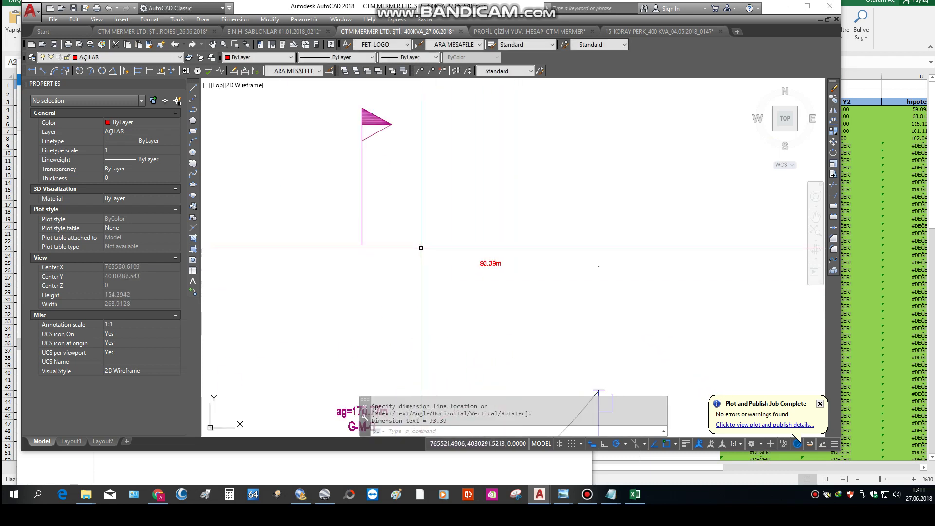
pyautogui.scroll(-2, 409, 226)
pyautogui.click(409, 226)
# - Copy the flag and its ag=170.77m and G-M-G labels to the next pole top
pyautogui.click(407, 210)
pyautogui.click(386, 309)
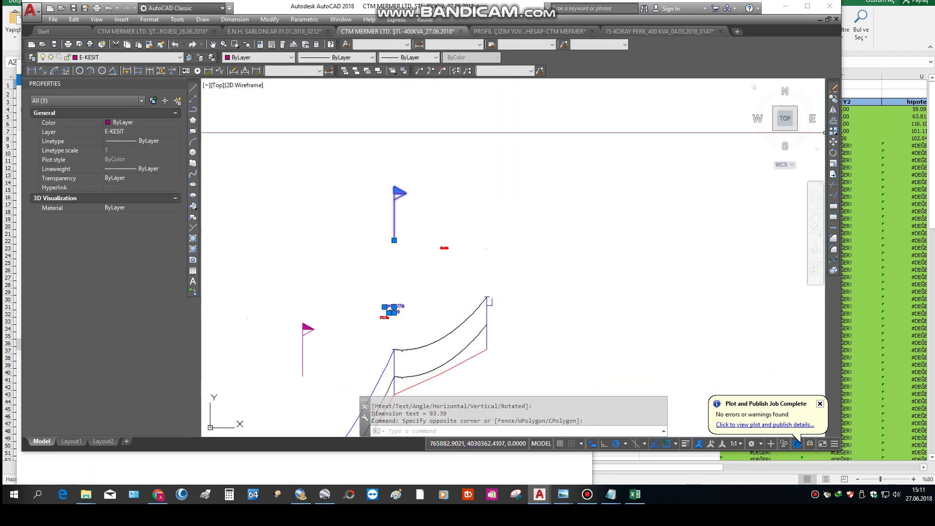
pyautogui.click(833, 98)
pyautogui.scroll(3, 427, 317)
pyautogui.scroll(2, 518, 272)
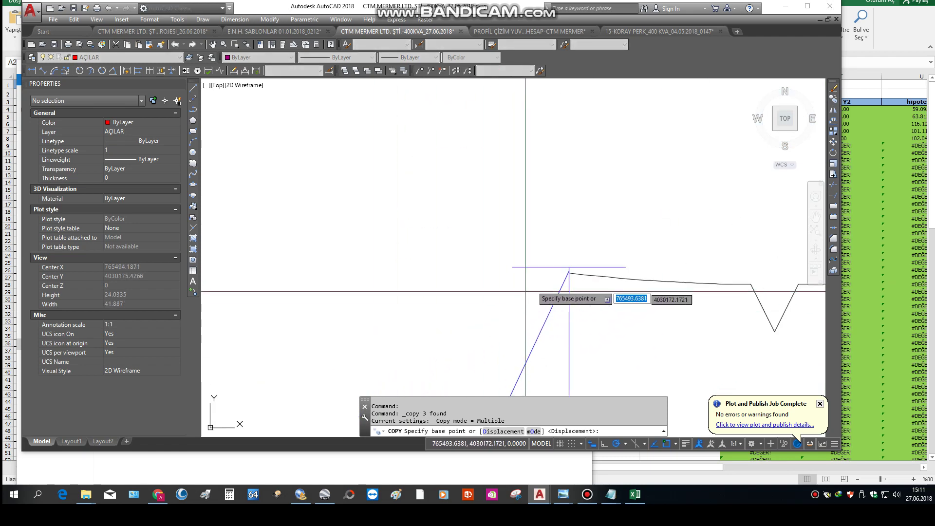
pyautogui.click(573, 266)
pyautogui.scroll(-3, 633, 243)
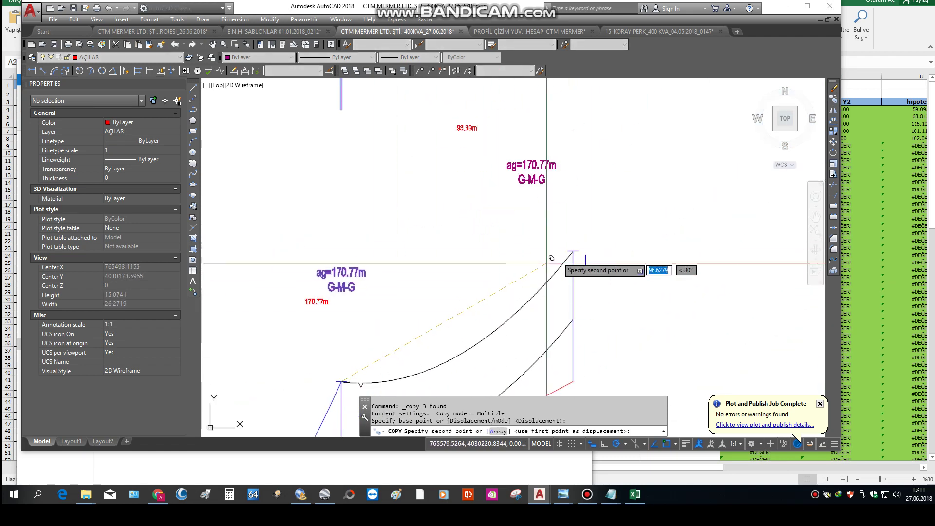
pyautogui.scroll(3, 574, 268)
pyautogui.click(569, 272)
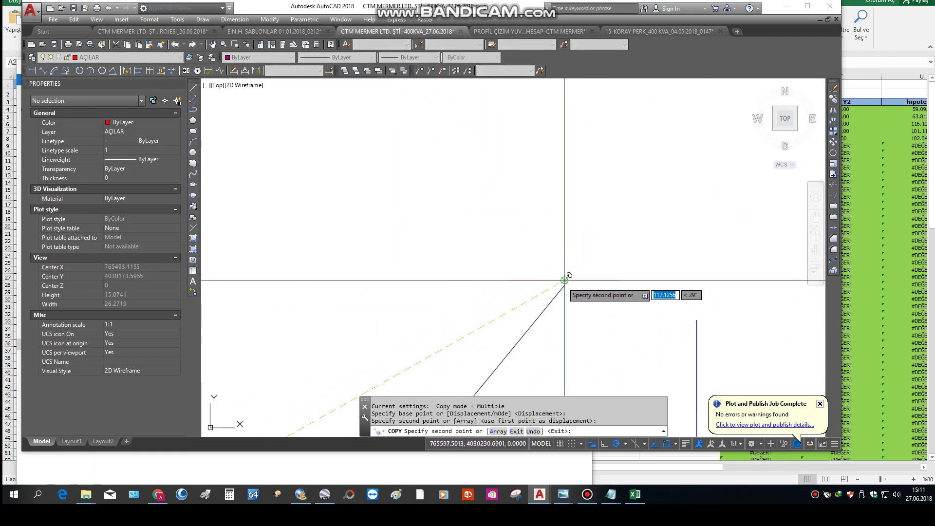
pyautogui.scroll(-1, 567, 152)
pyautogui.scroll(2, 566, 153)
pyautogui.press('Escape')
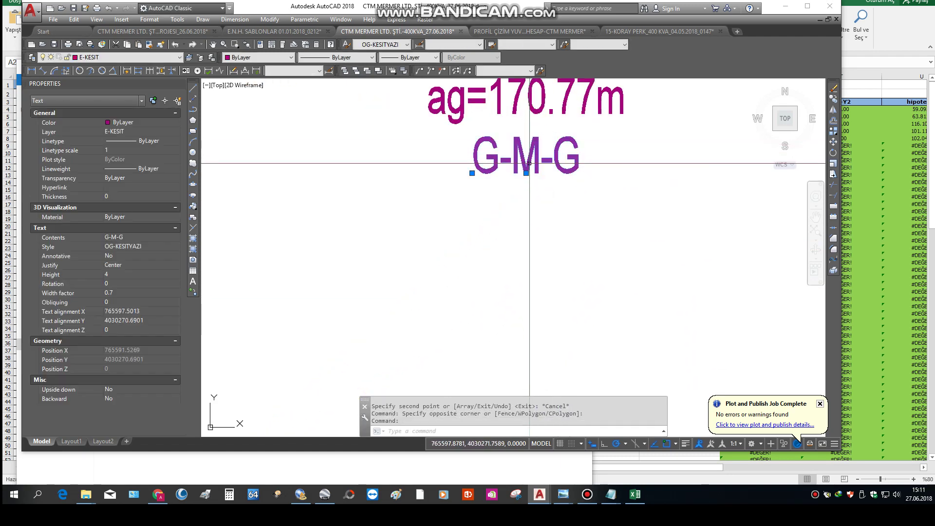
# - Edit the copied G-M-G label so it reads G-M
pyautogui.doubleClick(541, 161)
pyautogui.press('BackSpace')
pyautogui.press('BackSpace')
pyautogui.press('Return')
pyautogui.scroll(-3, 616, 152)
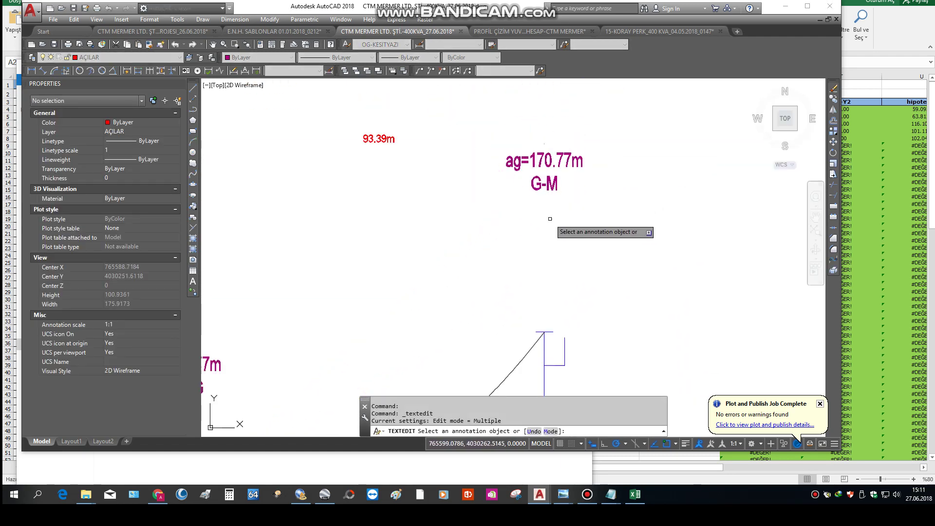
pyautogui.press('Escape')
# - Add a note: the transformer pole arrives on tension and enters via Q8 copper conductor, hence G-M
pyautogui.click(611, 494)
pyautogui.scroll(-2, 730, 243)
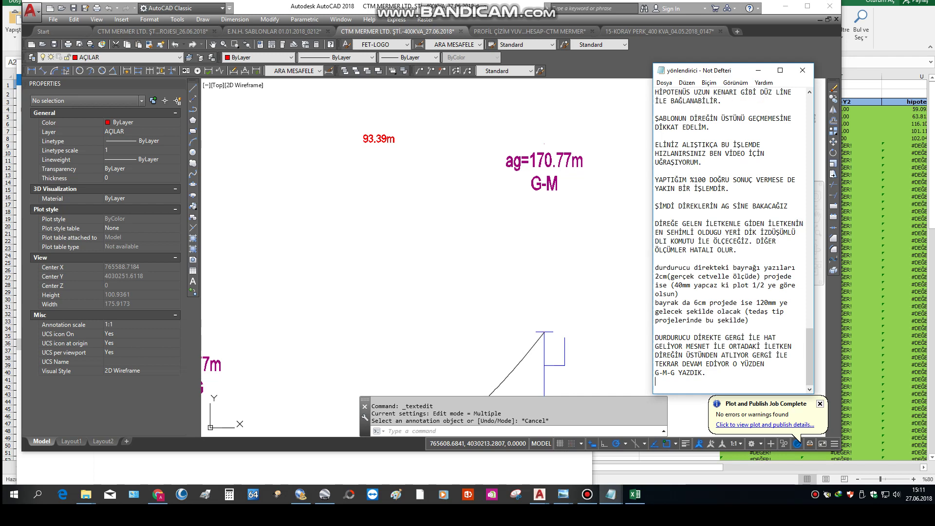
pyautogui.write('TRAFO DİREĞİNDE İSE GERGİ İ')
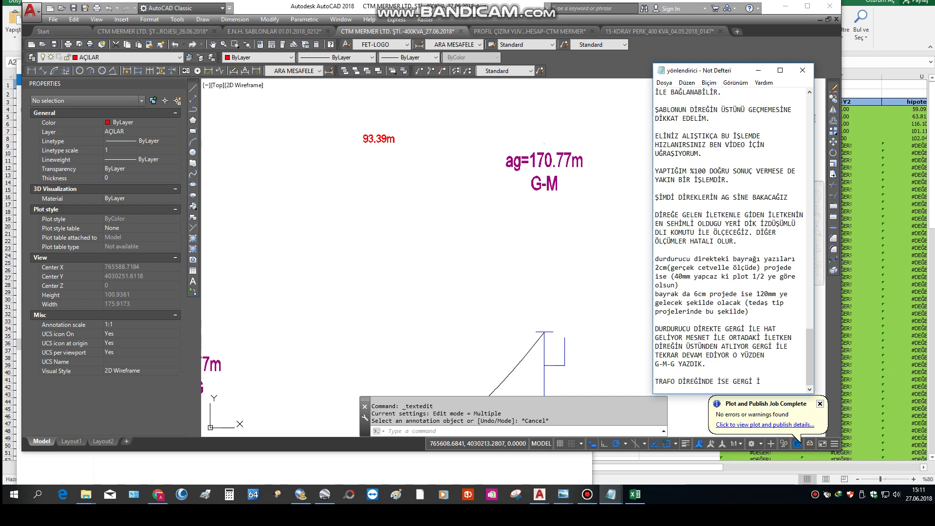
pyautogui.write('ME')
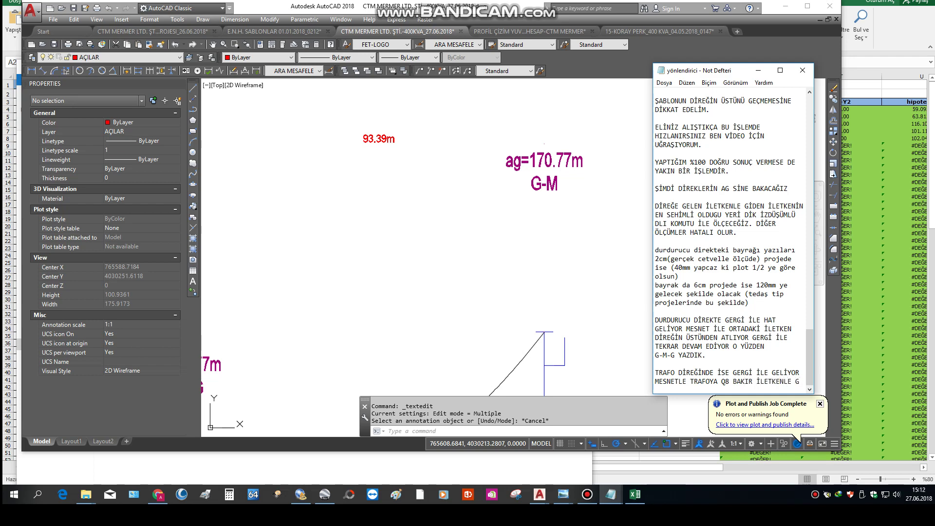
pyautogui.write('İRİŞ OLUYOR HAT DEVAM ETMİYOR.. G-M')
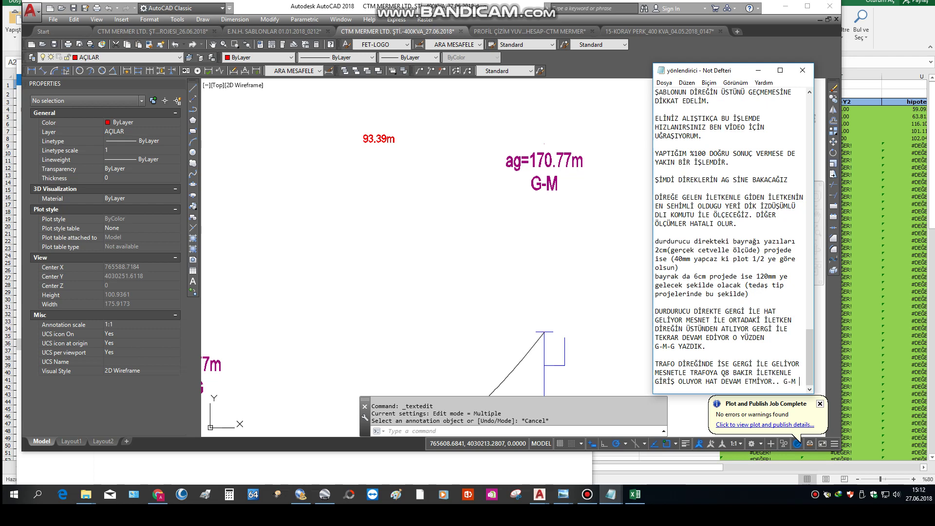
pyautogui.write('YAZIYORUZ.')
pyautogui.press('Return')
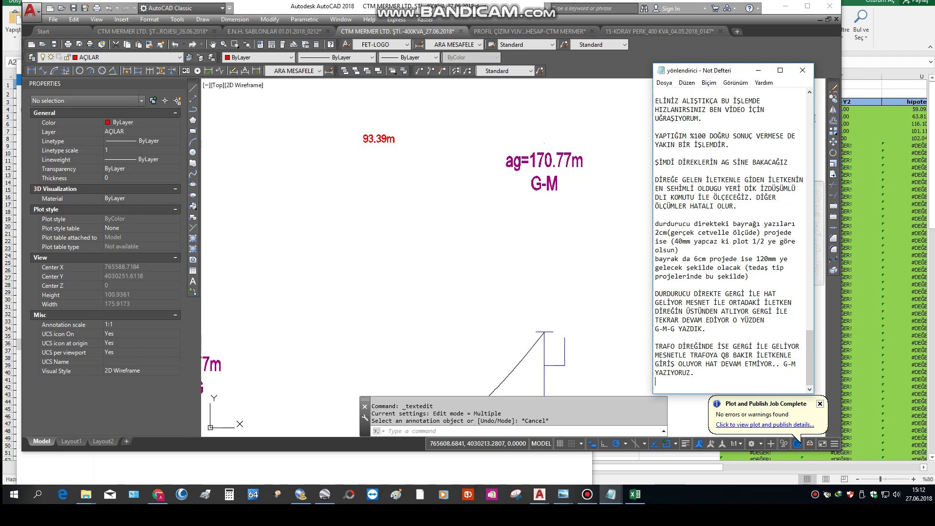
pyautogui.click(507, 203)
pyautogui.scroll(-2, 534, 231)
# - Change the transformer pole's ag=170.77m label to ag=93.39m to match its span
pyautogui.moveTo(548, 170); pyautogui.dragTo(541, 194, button='middle')
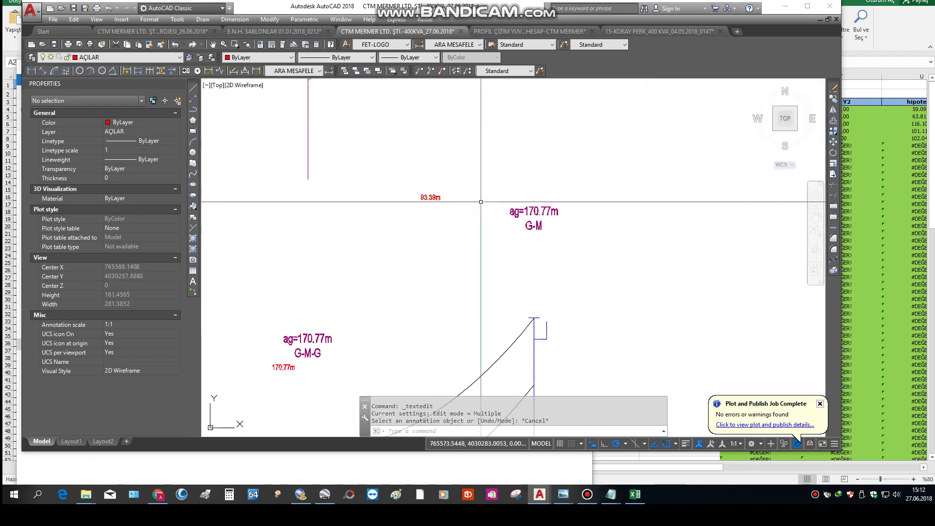
pyautogui.doubleClick(430, 197)
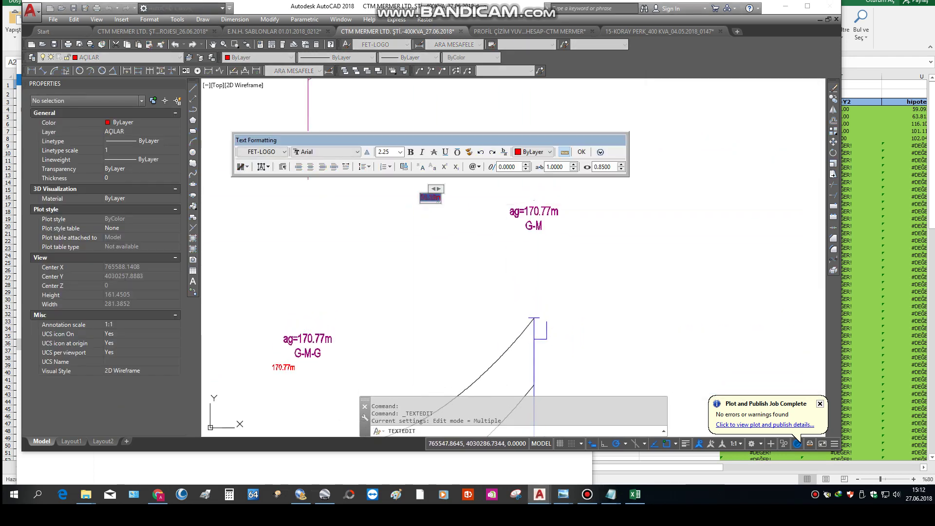
pyautogui.click(529, 213)
pyautogui.write('93.39m')
pyautogui.press('Escape')
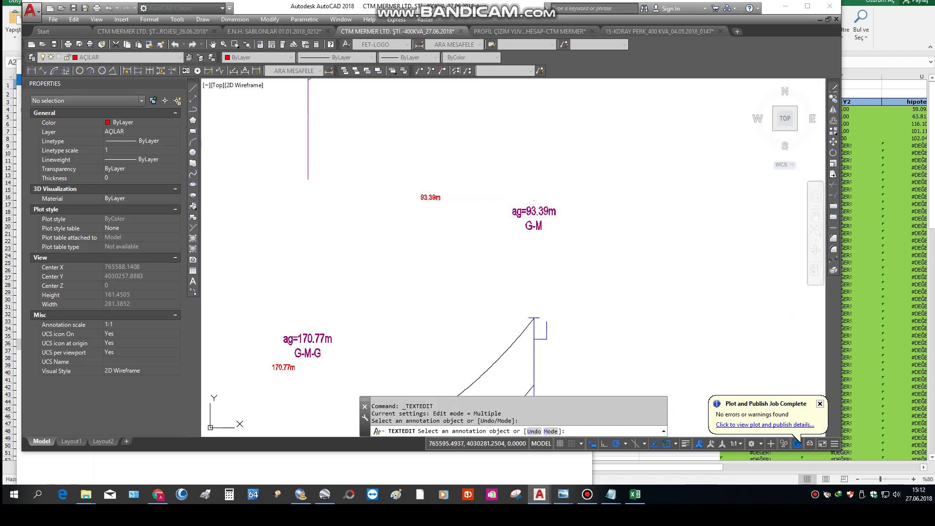
pyautogui.scroll(-3, 559, 219)
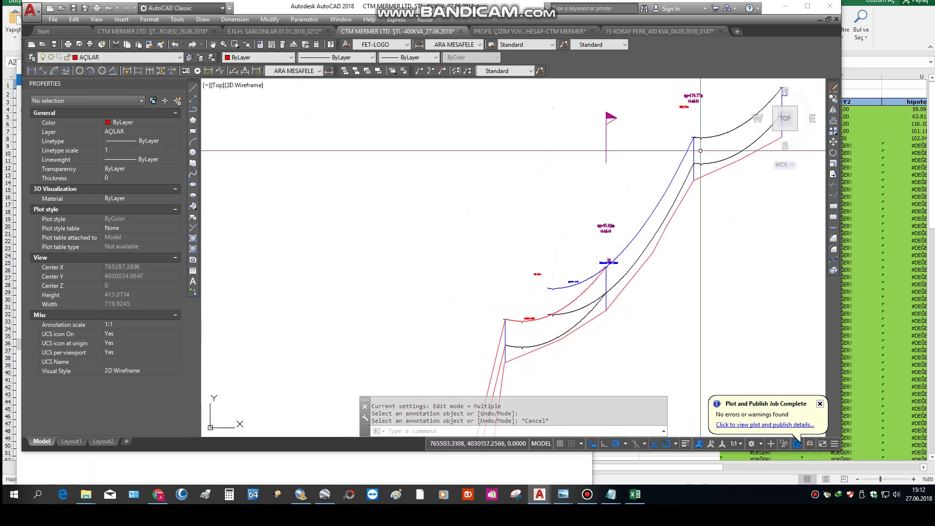